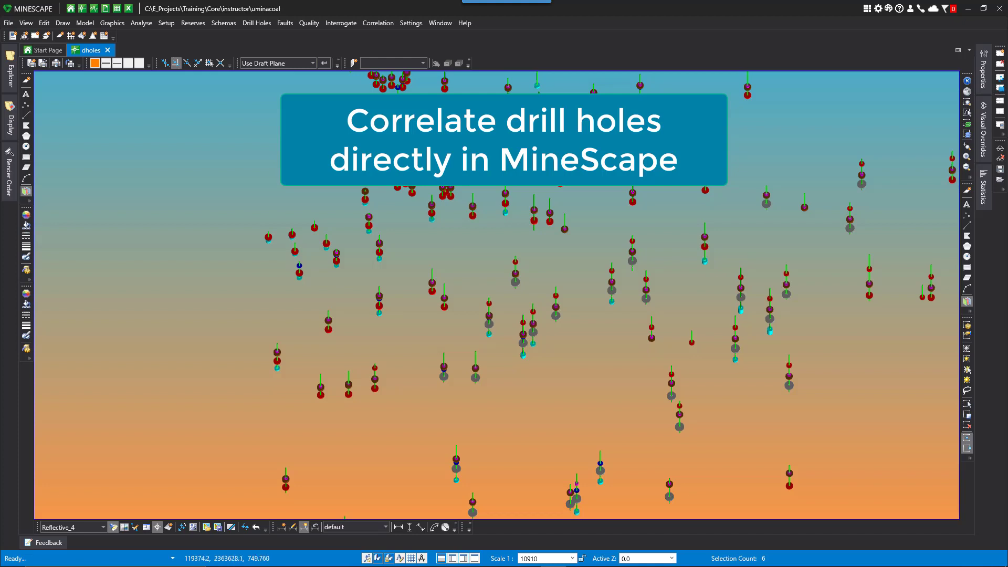
# - Pan the drill-hole map slightly and box-select the three neighbouring central drill holes
pyautogui.moveTo(560, 297); pyautogui.dragTo(548, 294, button='middle')
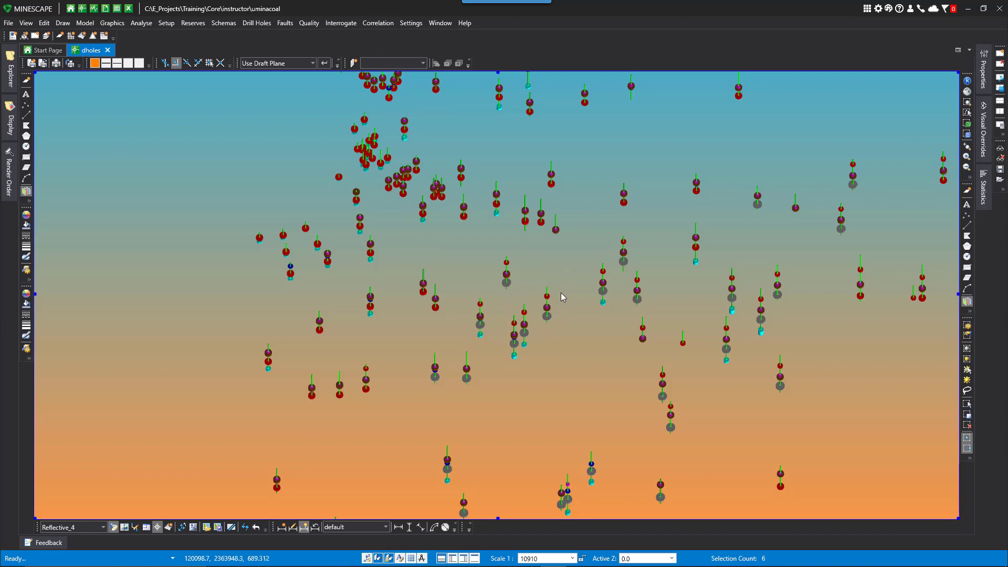
pyautogui.moveTo(561, 292); pyautogui.dragTo(508, 363)
pyautogui.click(368, 23)
# - Correlate the selected holes and place the Correlation tab in a new vertical tab group beside the map
pyautogui.click(387, 37)
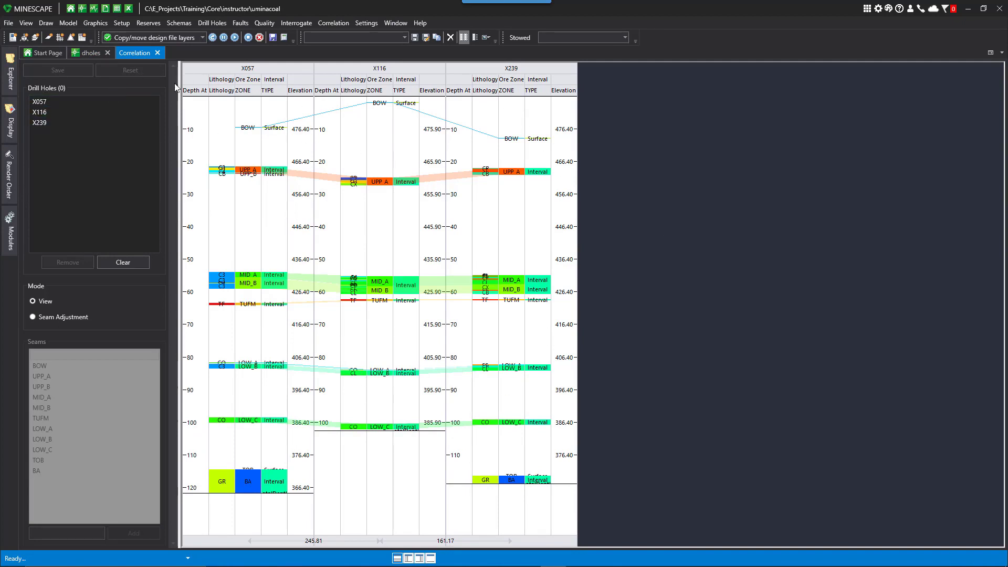
pyautogui.rightClick(139, 52)
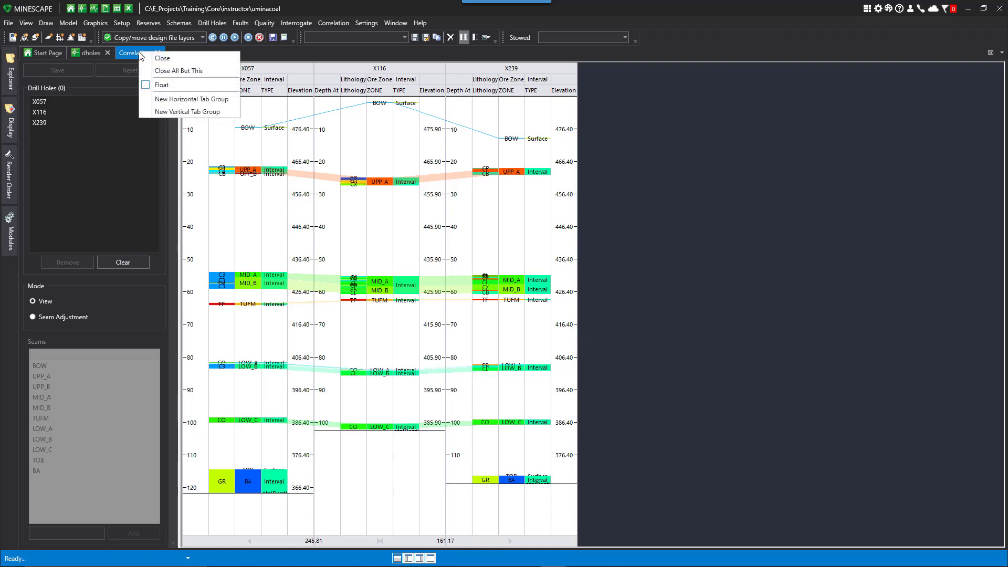
pyautogui.click(171, 112)
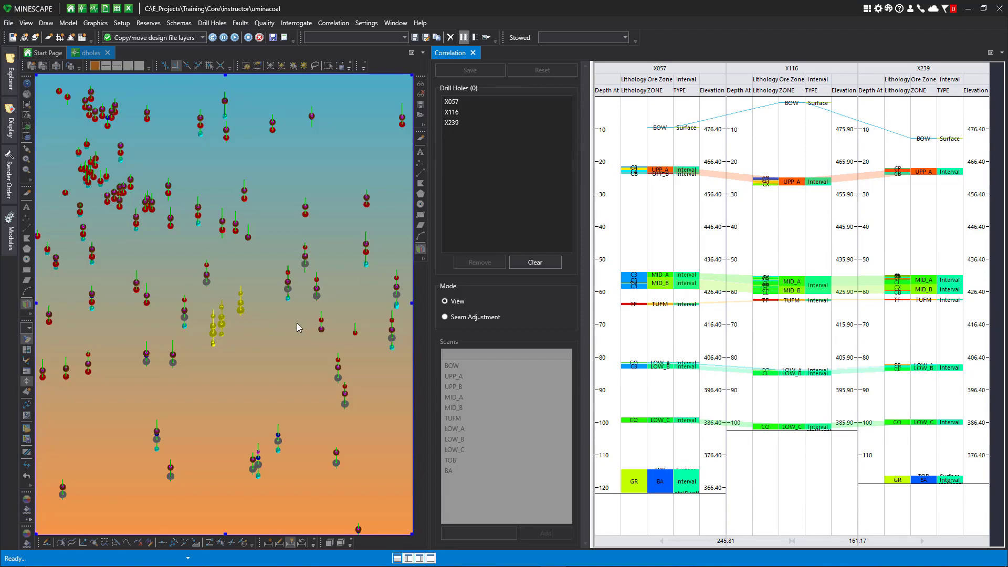
pyautogui.click(268, 336)
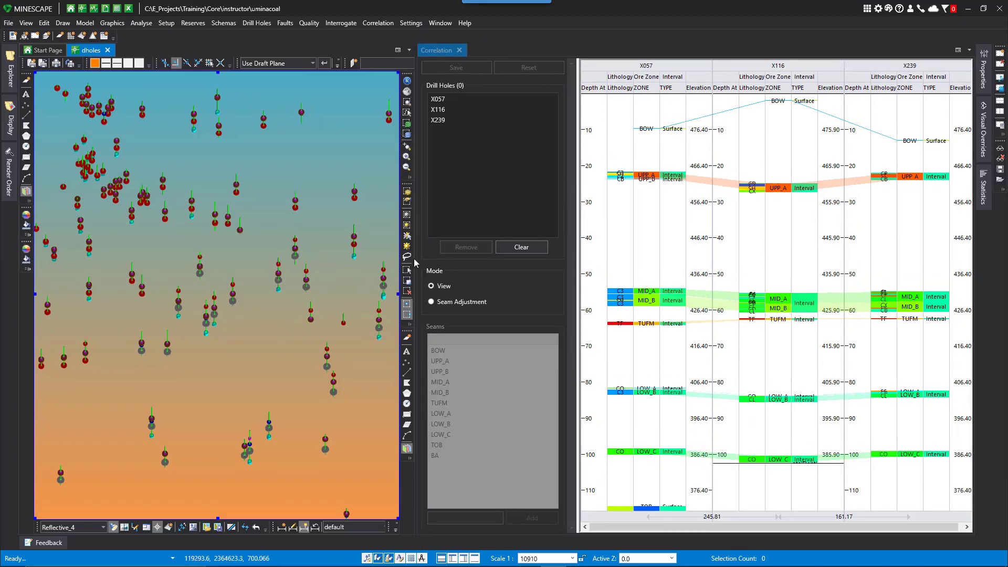
# - Narrow the map pane to widen the correlation panel, then box-select a group of drill holes
pyautogui.moveTo(400, 264); pyautogui.dragTo(291, 268)
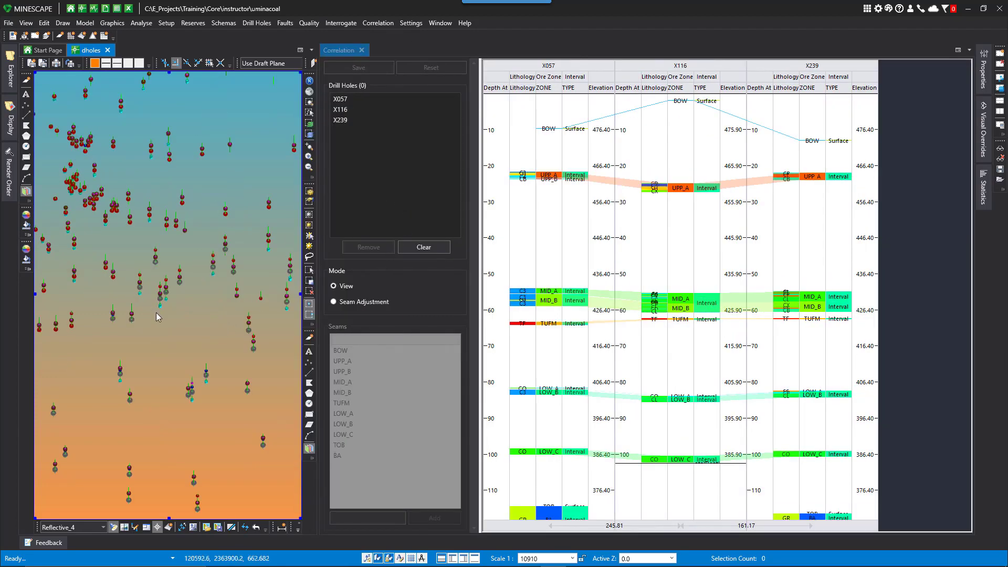
pyautogui.moveTo(143, 307); pyautogui.dragTo(197, 275)
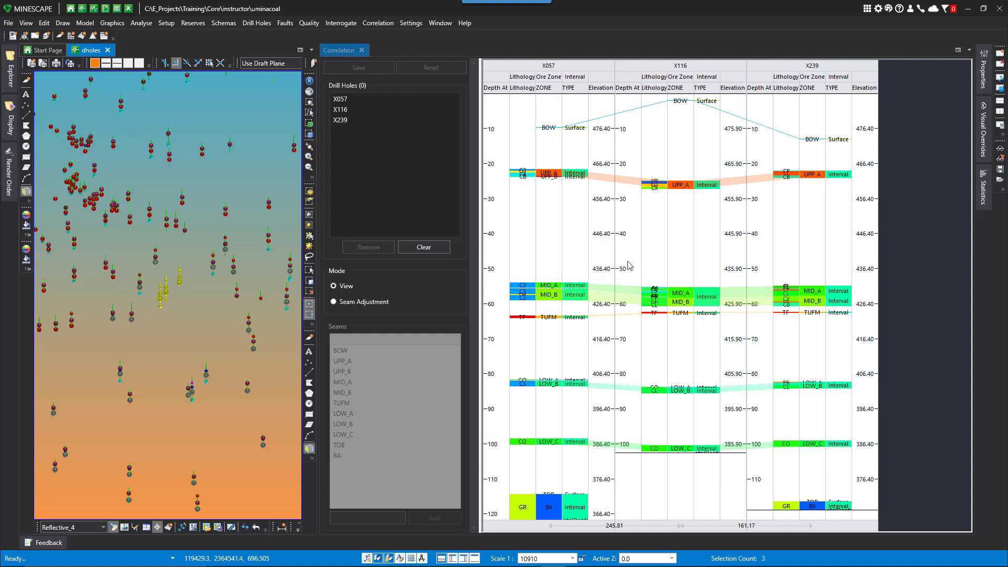
pyautogui.scroll(3, 558, 279)
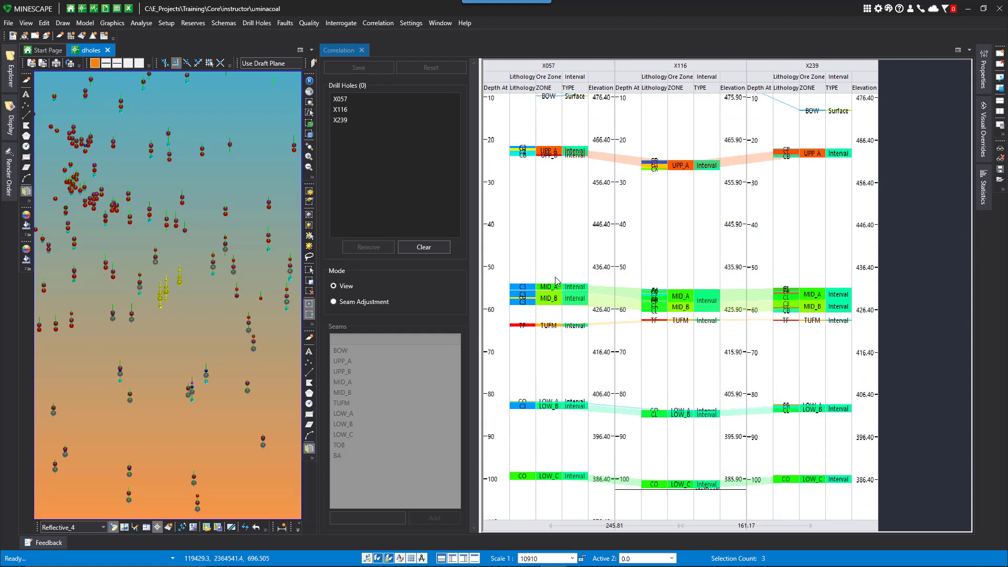
pyautogui.scroll(3, 558, 280)
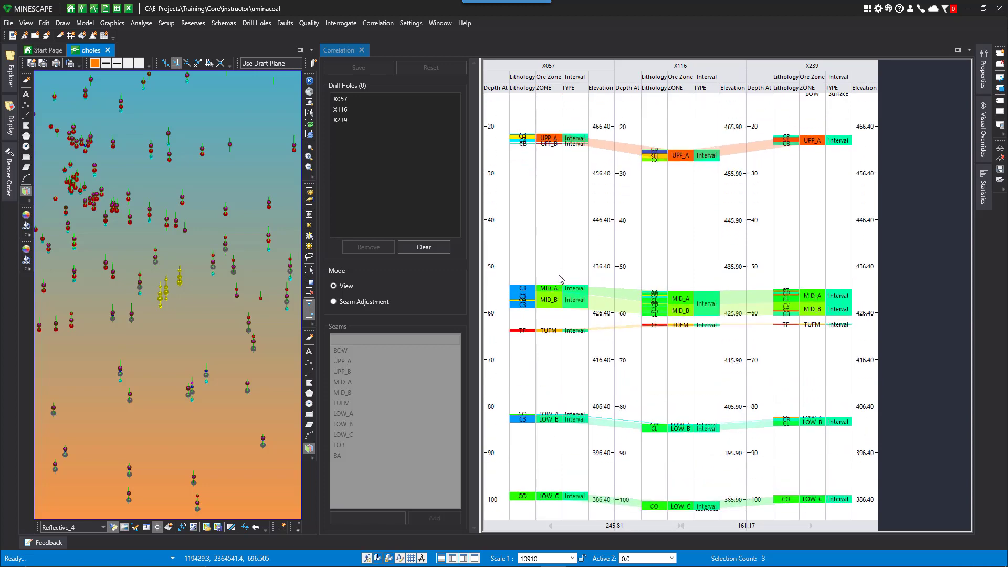
pyautogui.scroll(2, 670, 303)
pyautogui.scroll(3, 670, 303)
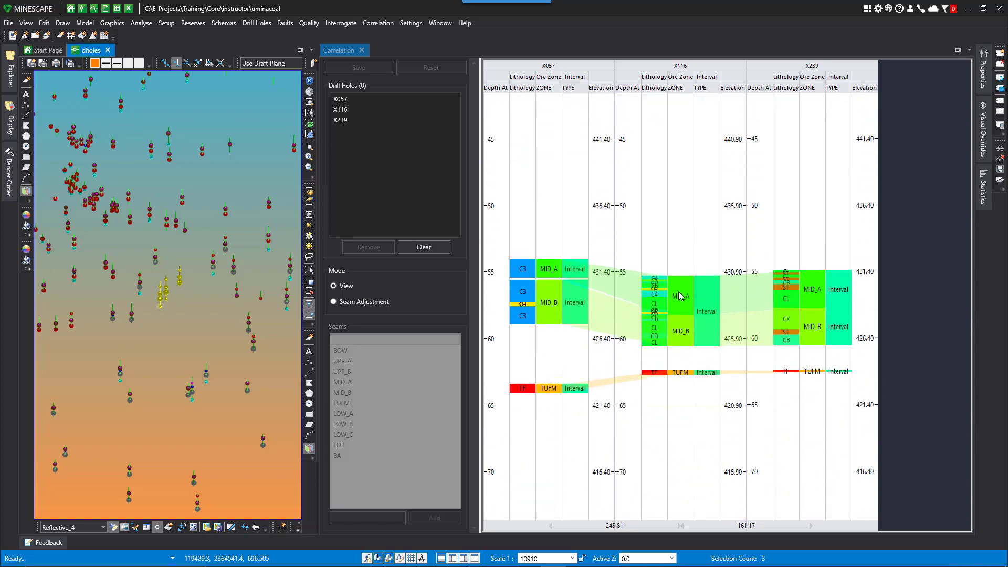
pyautogui.scroll(2, 665, 294)
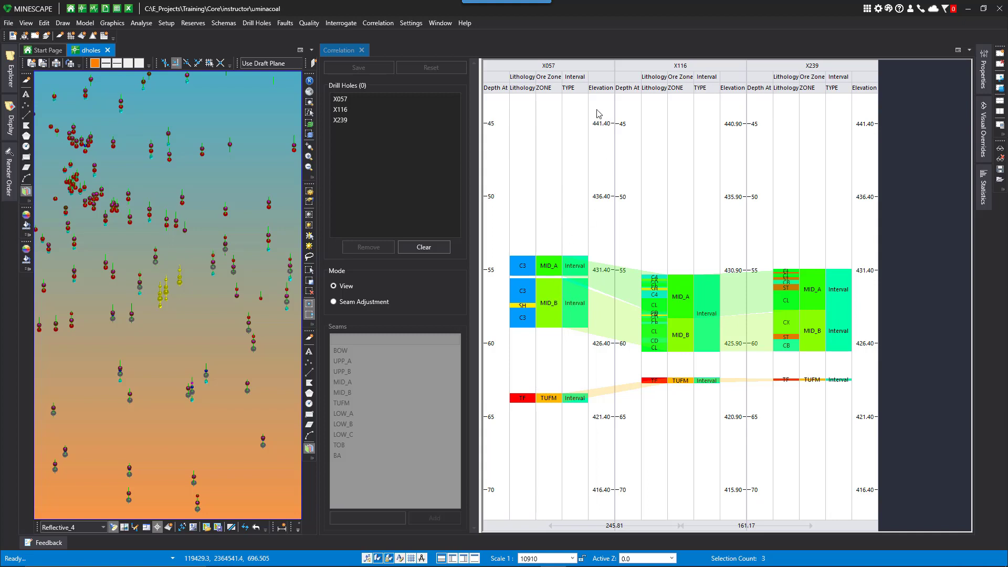
pyautogui.scroll(-1, 696, 308)
pyautogui.scroll(-3, 698, 284)
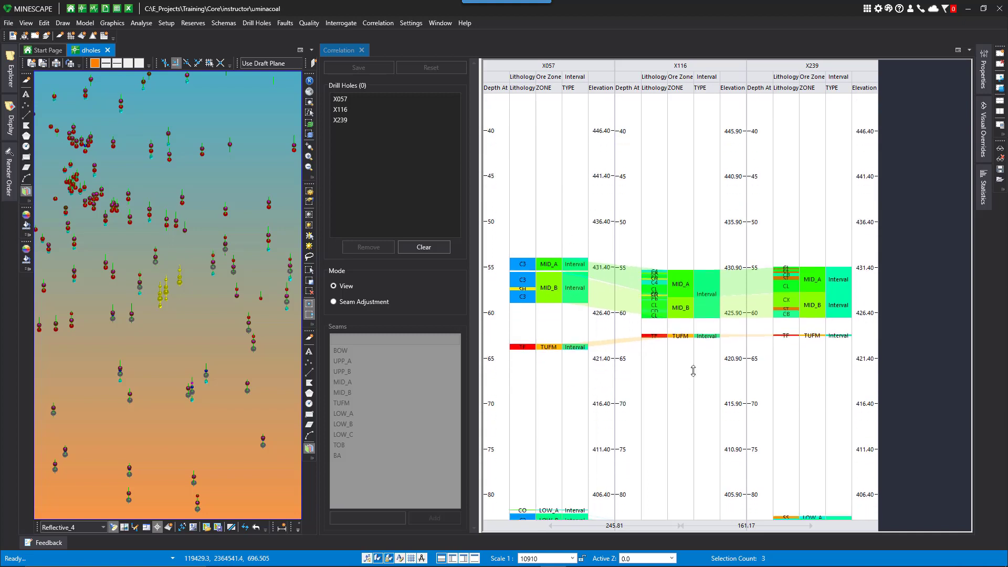
pyautogui.scroll(-1, 700, 265)
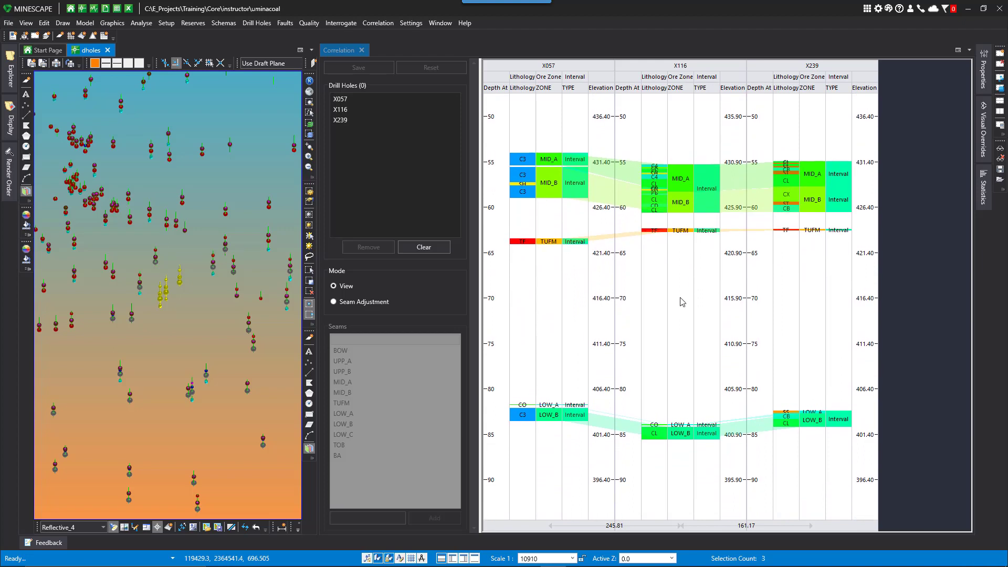
pyautogui.scroll(-2, 665, 352)
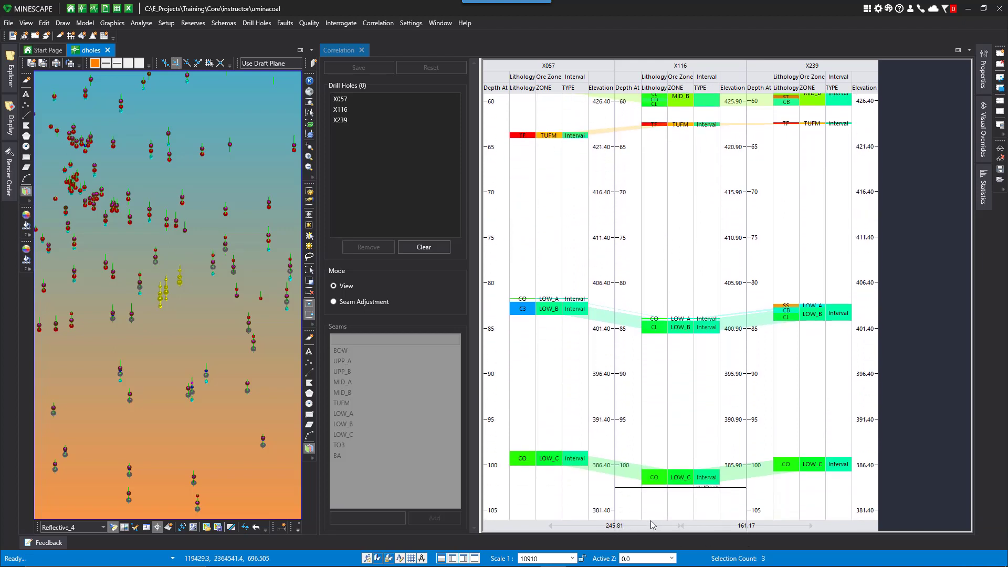
pyautogui.keyDown('ctrl'); pyautogui.scroll(1, 648, 395); pyautogui.keyUp('ctrl')
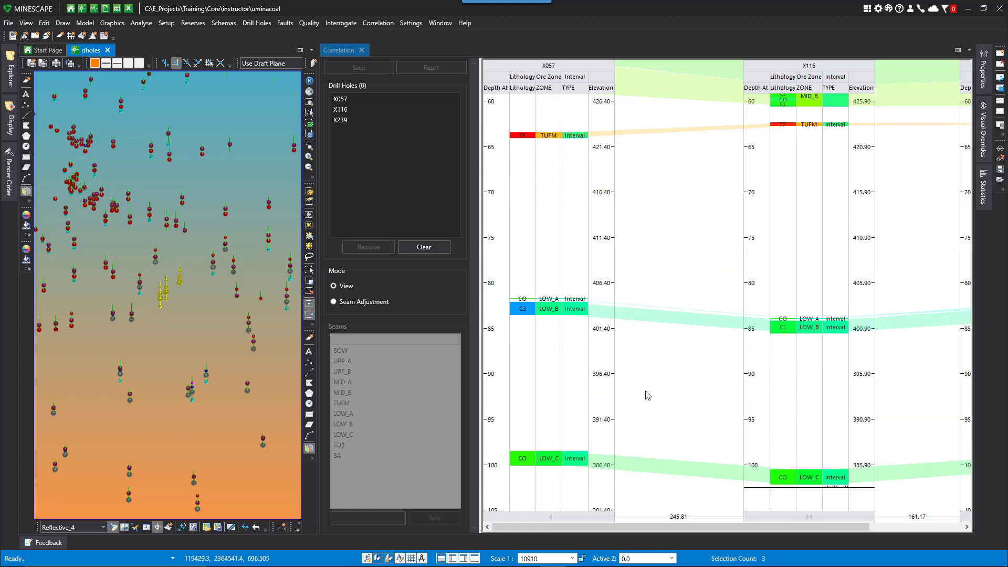
pyautogui.moveTo(705, 526); pyautogui.dragTo(676, 531)
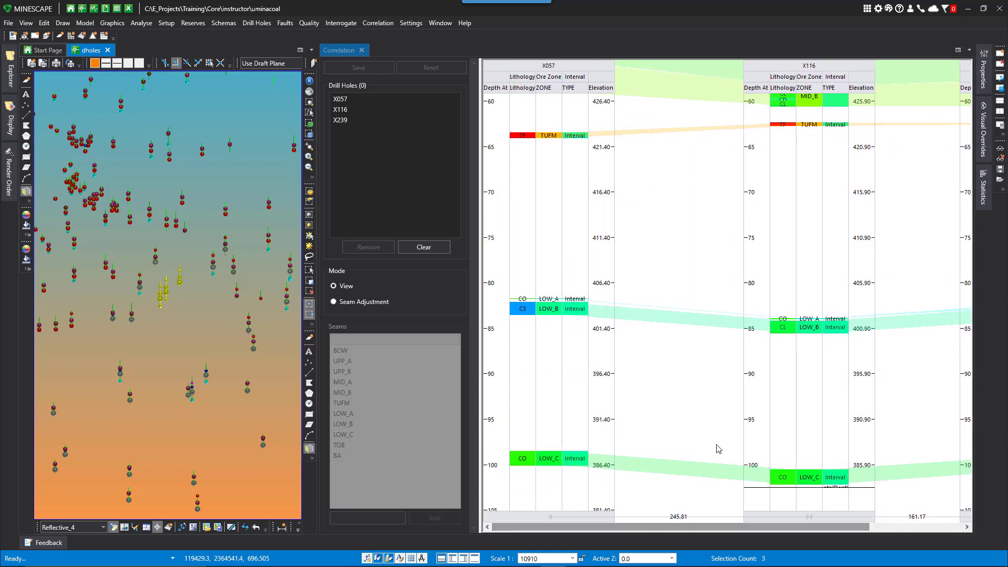
pyautogui.keyDown('ctrl'); pyautogui.scroll(-2, 718, 449); pyautogui.keyUp('ctrl')
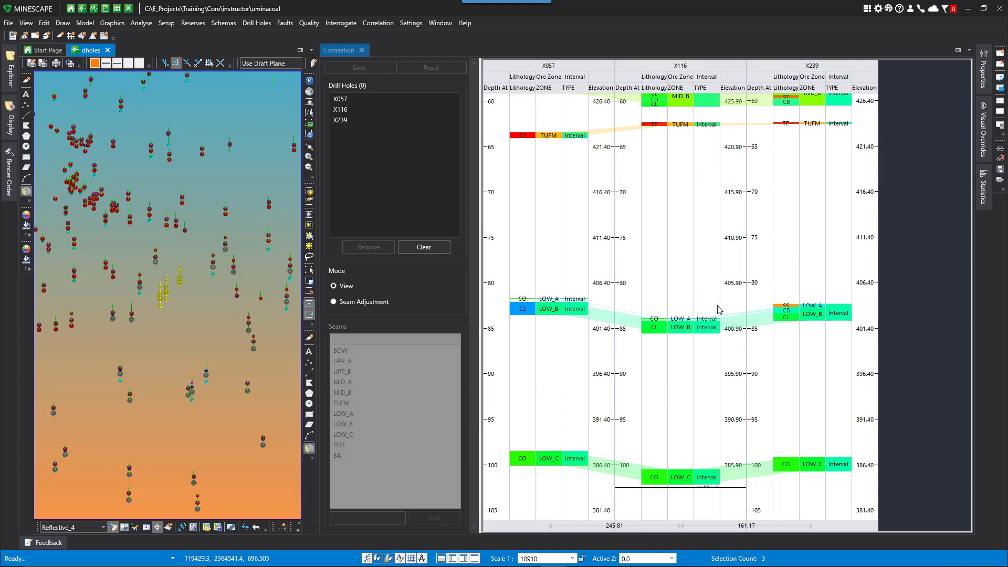
pyautogui.scroll(2, 646, 331)
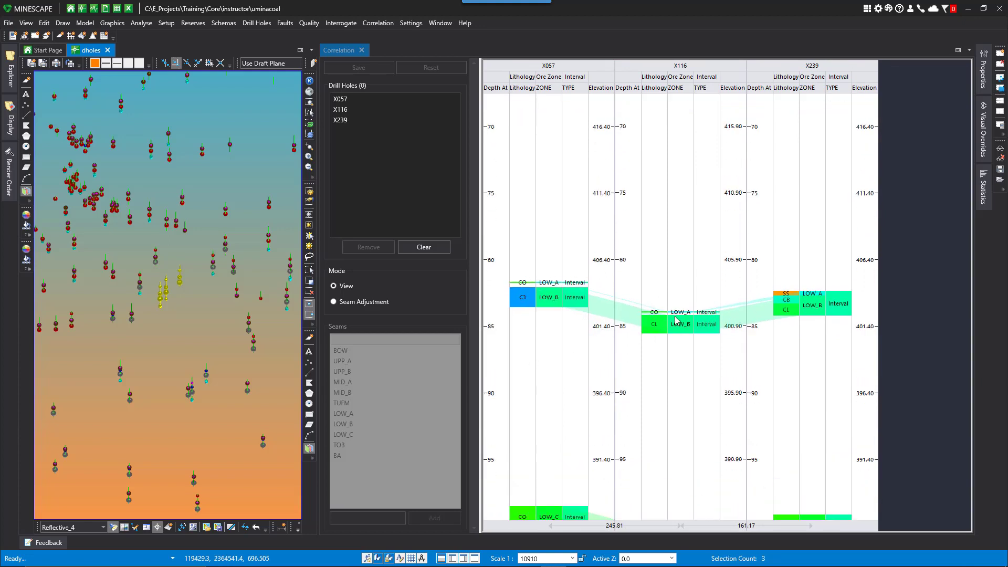
pyautogui.scroll(-1, 675, 322)
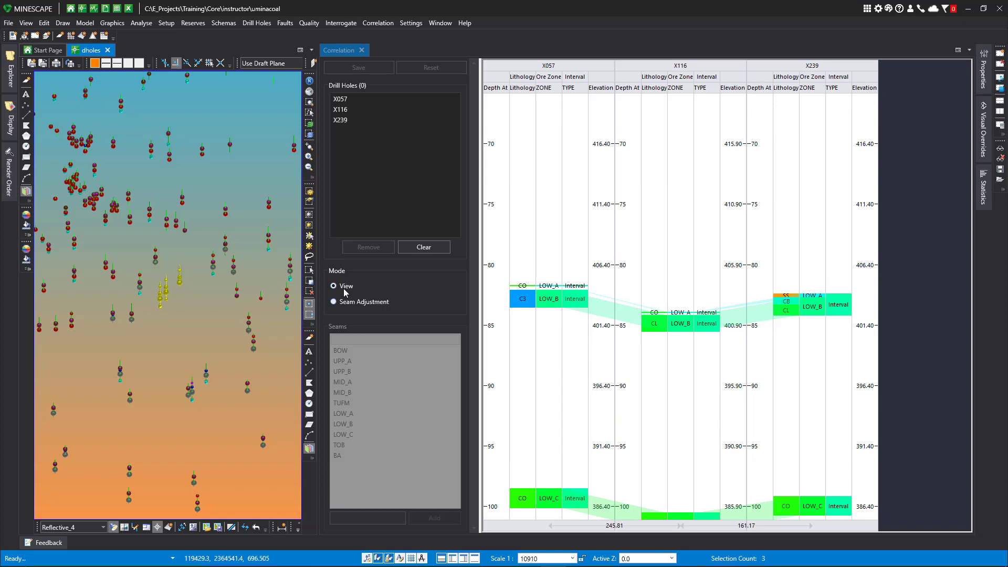
pyautogui.click(335, 303)
pyautogui.click(352, 302)
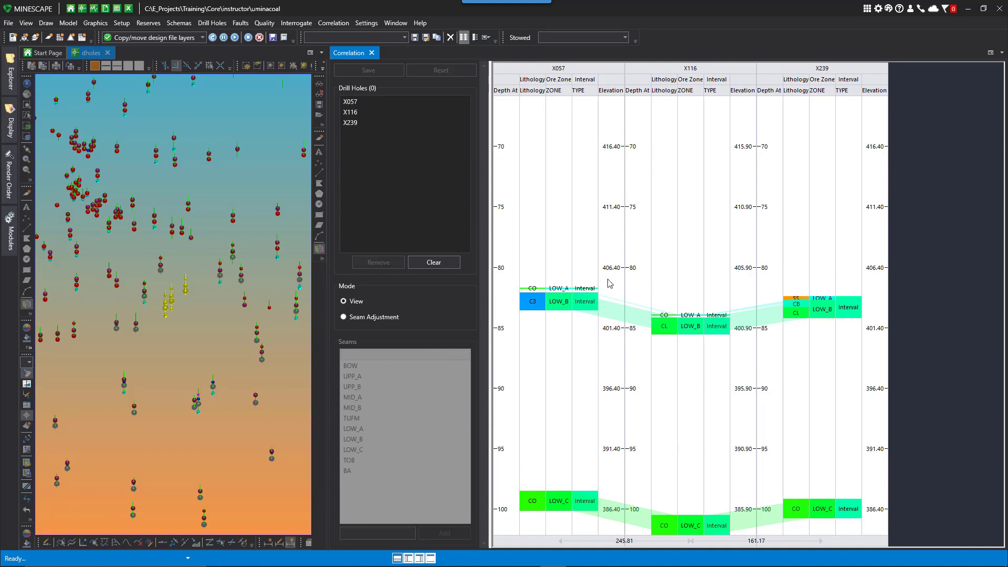
# - Align the correlation logs on the LOW_B seam, then at X116's depth 75
pyautogui.click(560, 304)
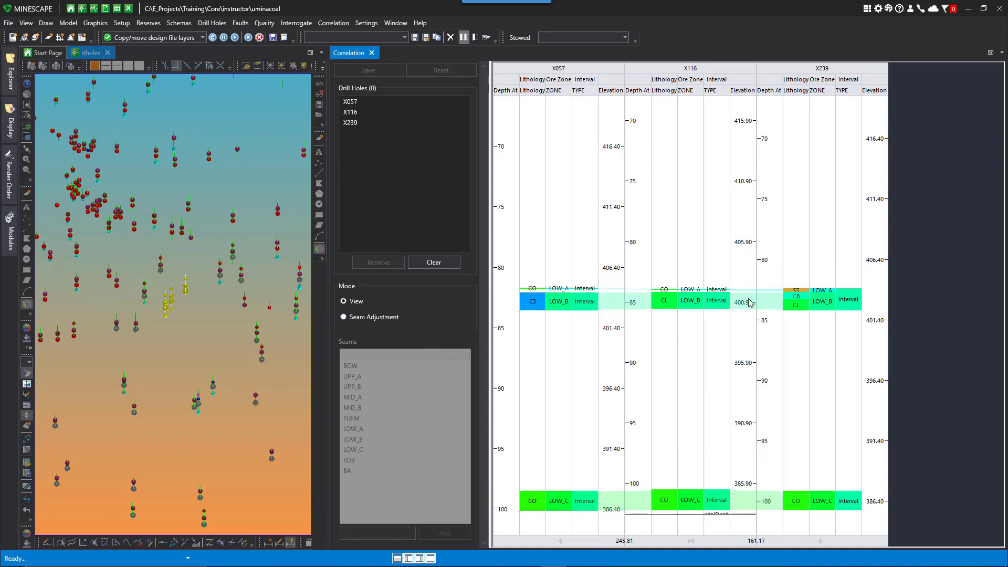
pyautogui.click(632, 182)
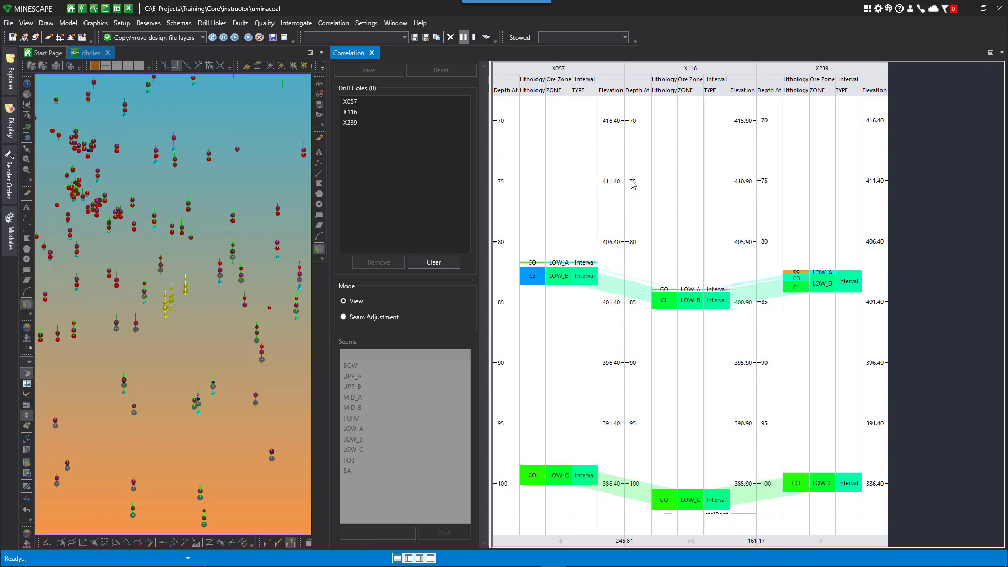
pyautogui.scroll(-2, 656, 432)
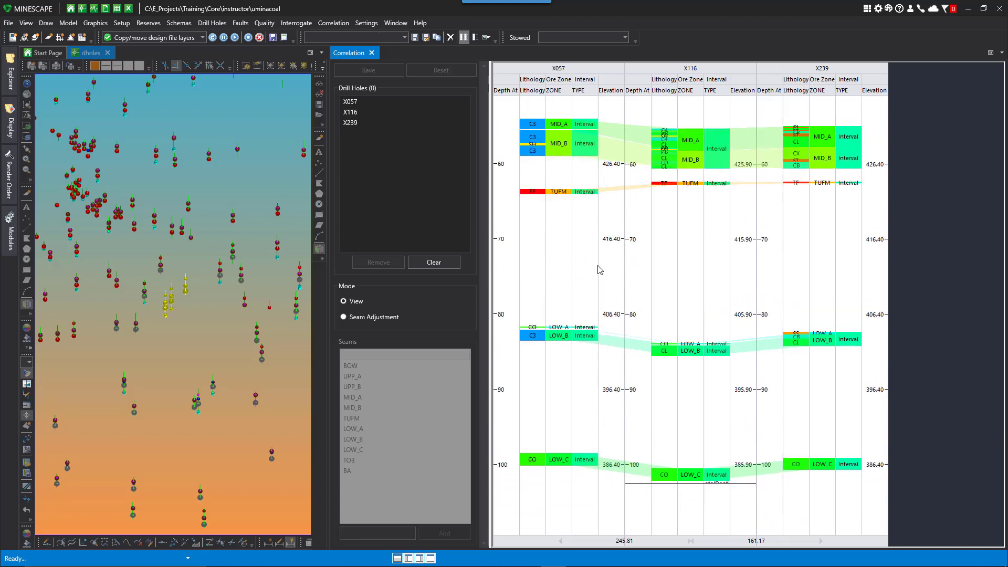
pyautogui.scroll(2, 707, 167)
pyautogui.scroll(-2, 709, 166)
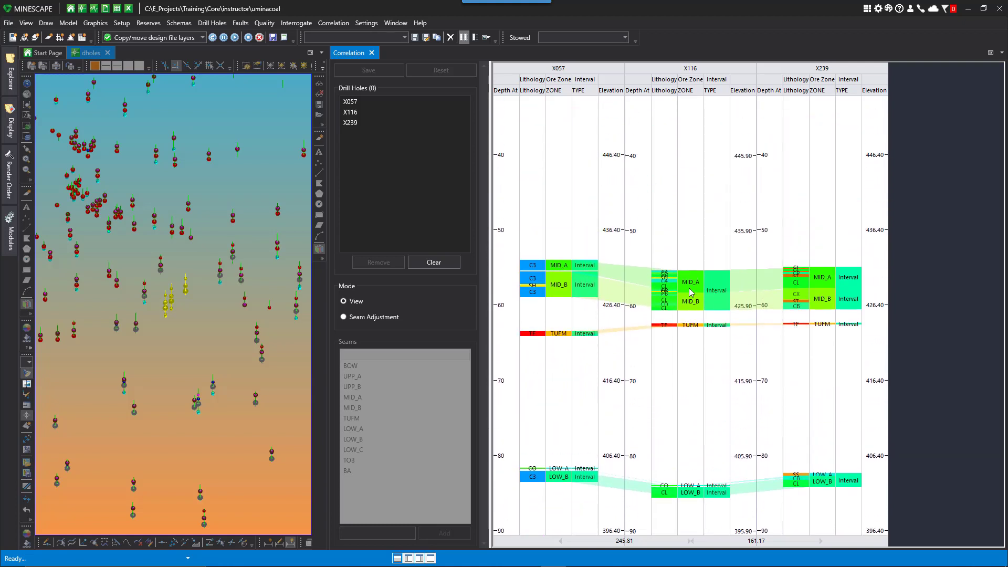
# - Flatten the X057, X116 and X239 logs on the MID_A seam top
pyautogui.click(561, 267)
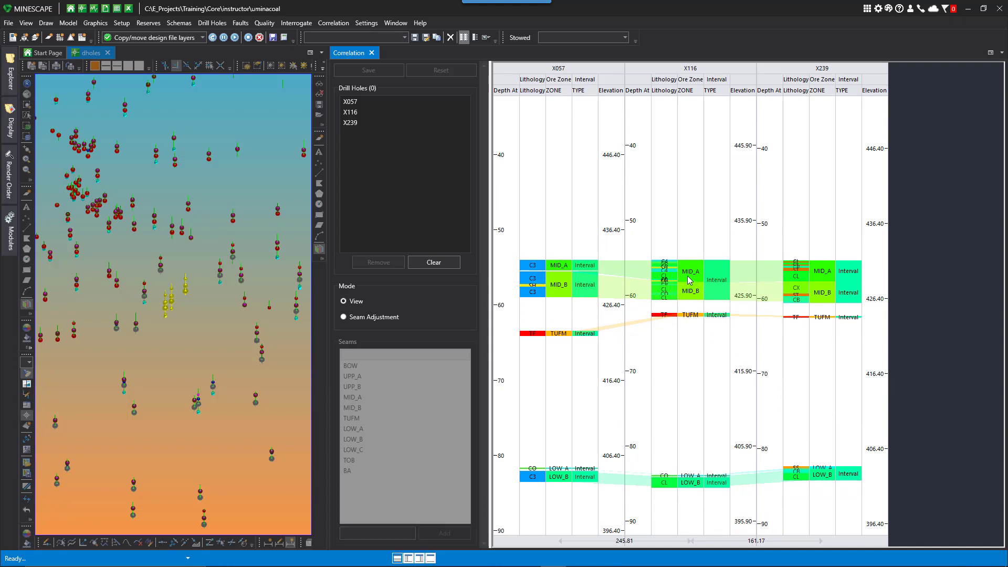
pyautogui.scroll(3, 690, 280)
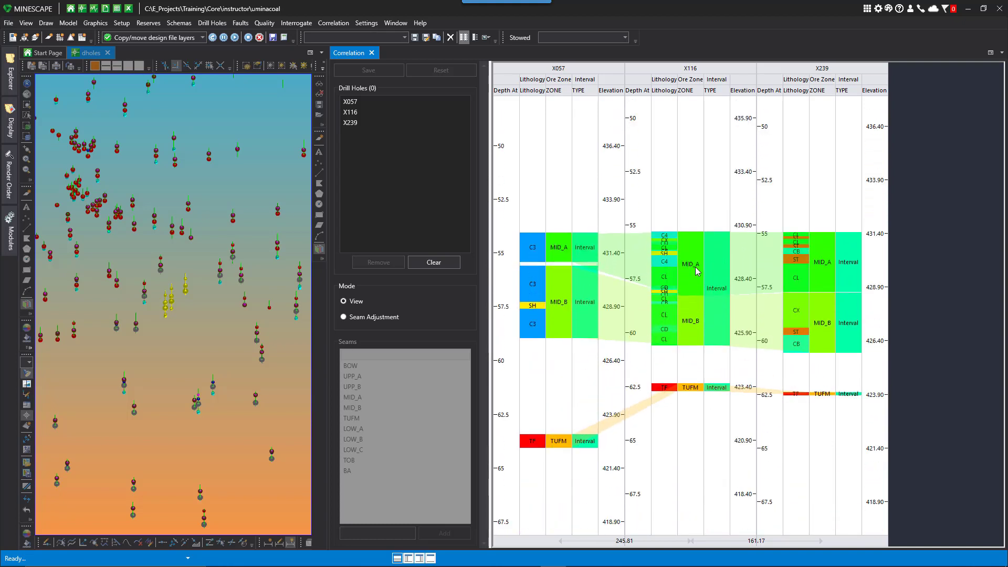
pyautogui.scroll(3, 826, 262)
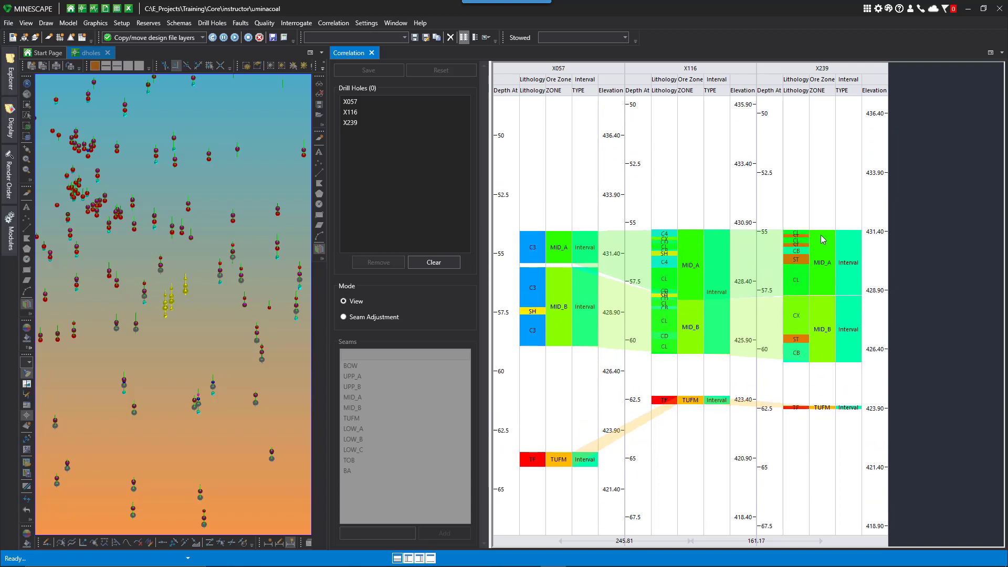
pyautogui.scroll(-1, 751, 396)
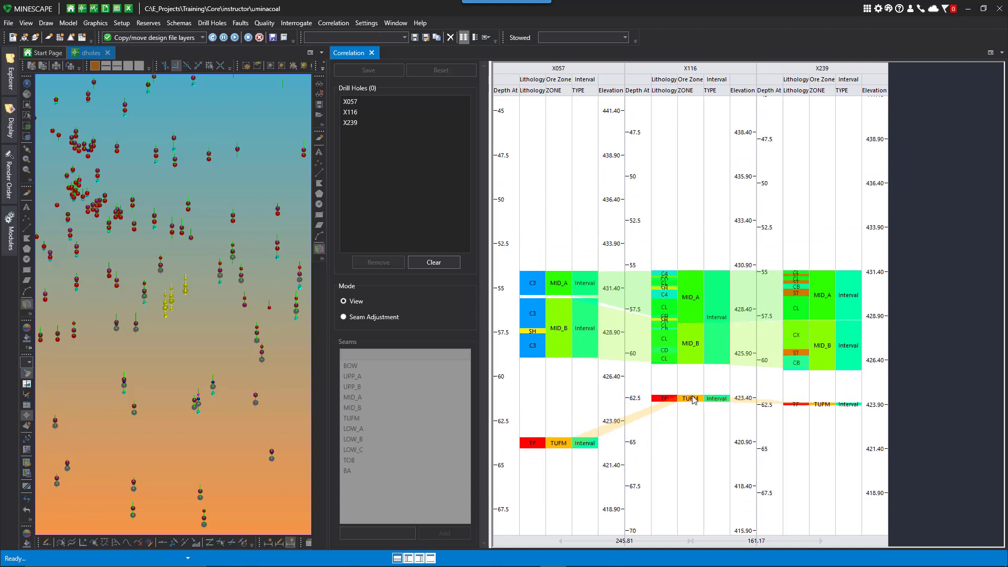
pyautogui.scroll(2, 694, 400)
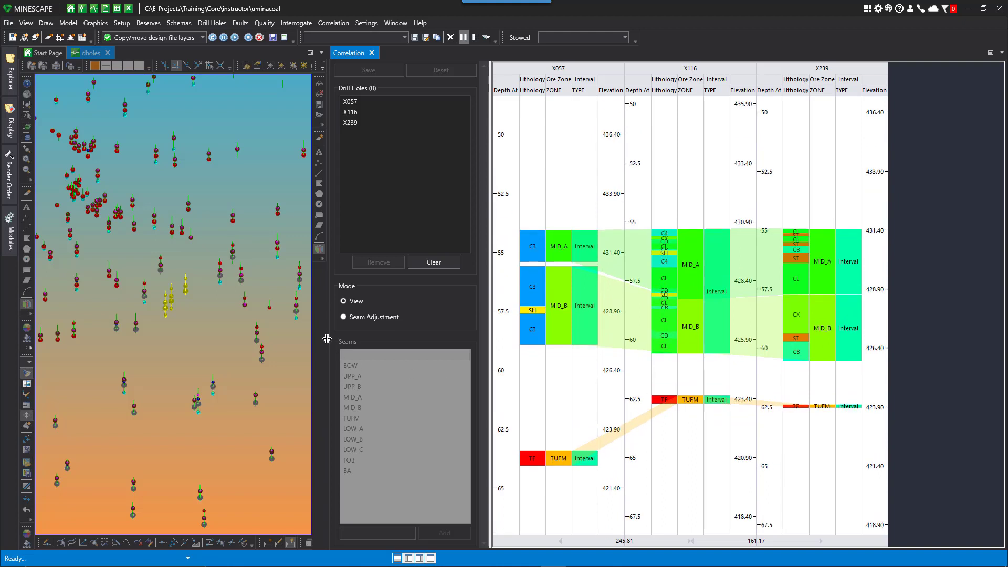
pyautogui.click(344, 317)
# - Thicken the TUFM intervals in X116, X057 and X239, then return the correlation to View mode
pyautogui.click(690, 401)
pyautogui.moveTo(691, 398); pyautogui.dragTo(691, 389)
pyautogui.click(560, 461)
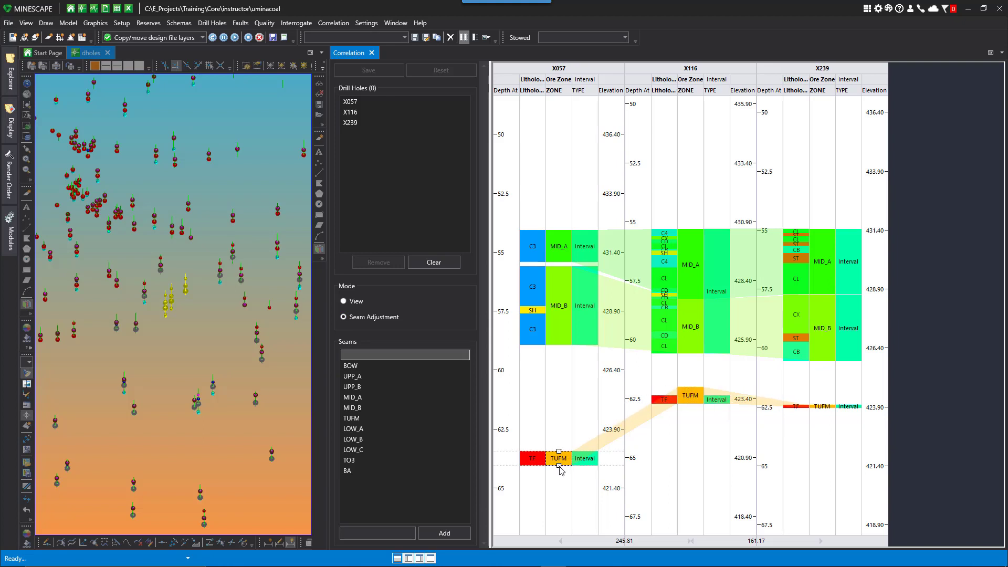
pyautogui.moveTo(560, 466); pyautogui.dragTo(558, 471)
pyautogui.click(822, 407)
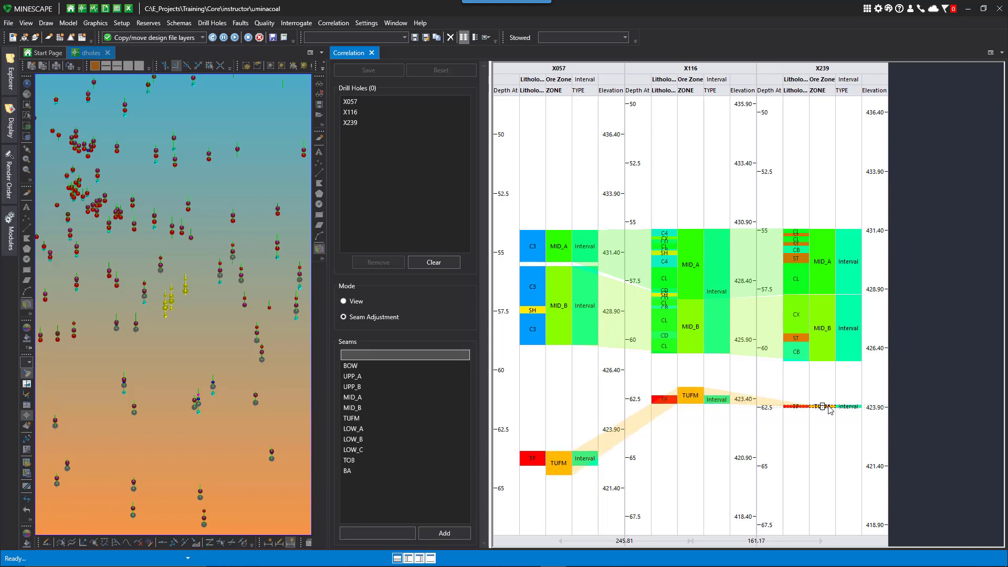
pyautogui.moveTo(822, 408); pyautogui.dragTo(822, 420)
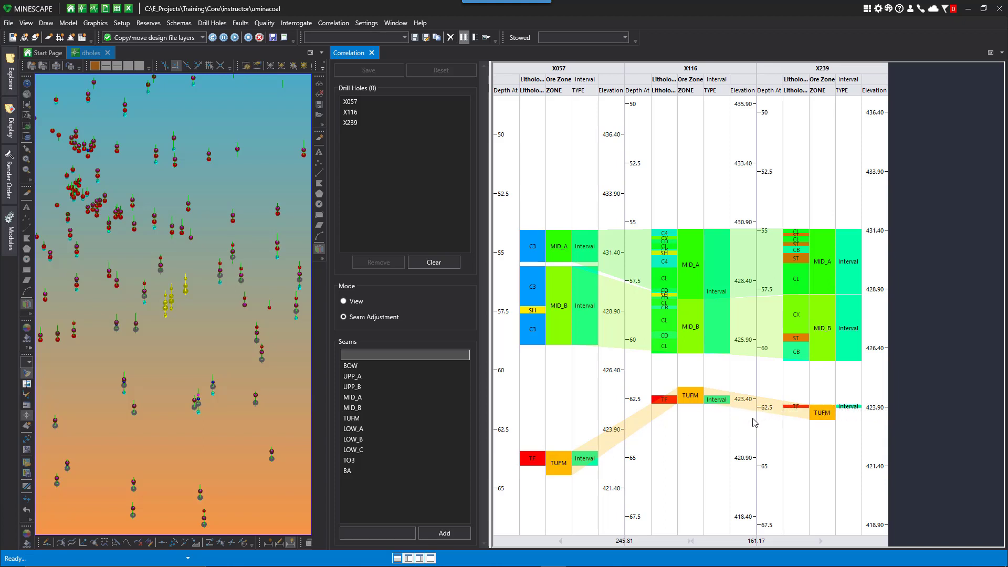
pyautogui.click(344, 301)
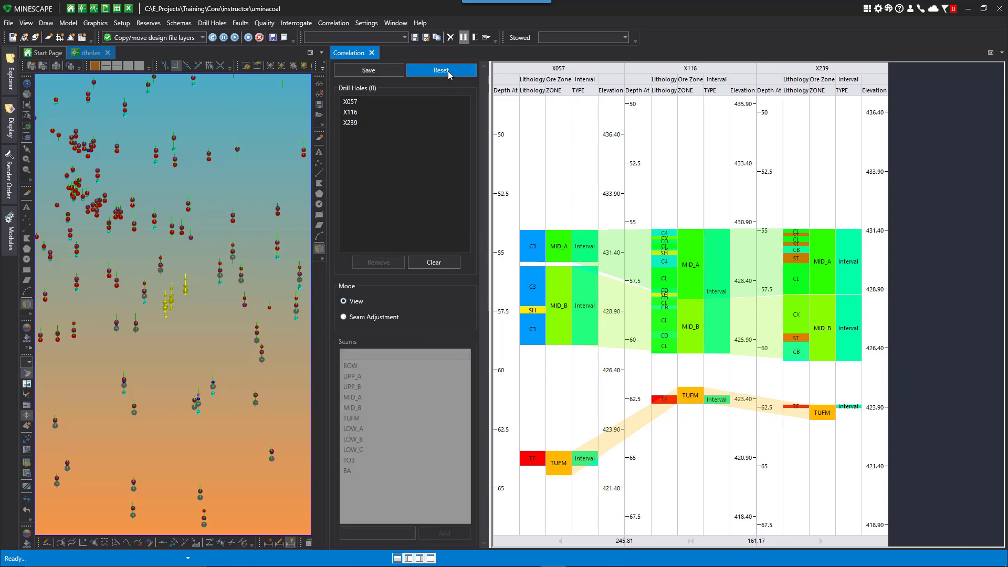
pyautogui.click(441, 70)
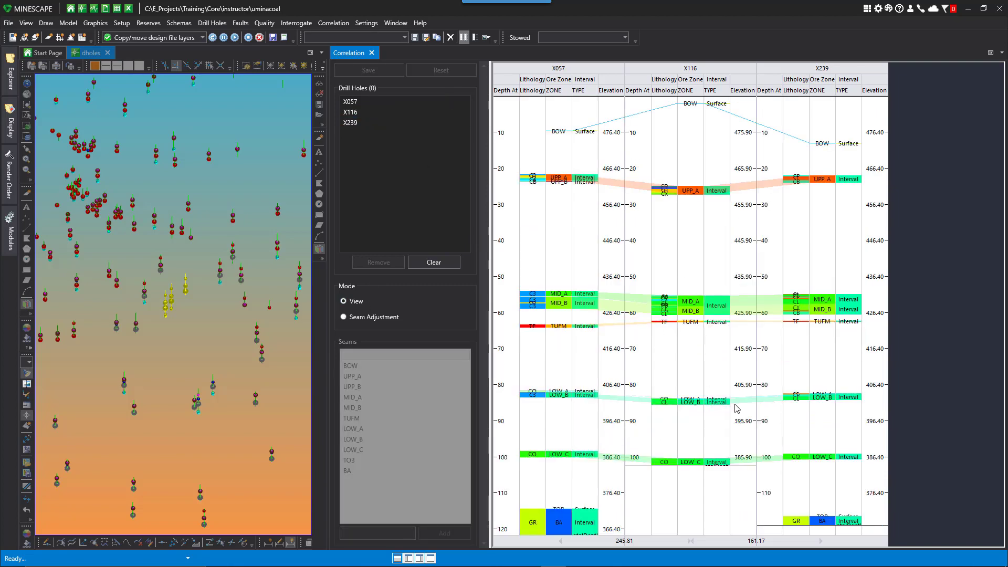
# - Add drill hole X181 to the correlation and zoom through the section to inspect its seams
pyautogui.scroll(-2, 718, 435)
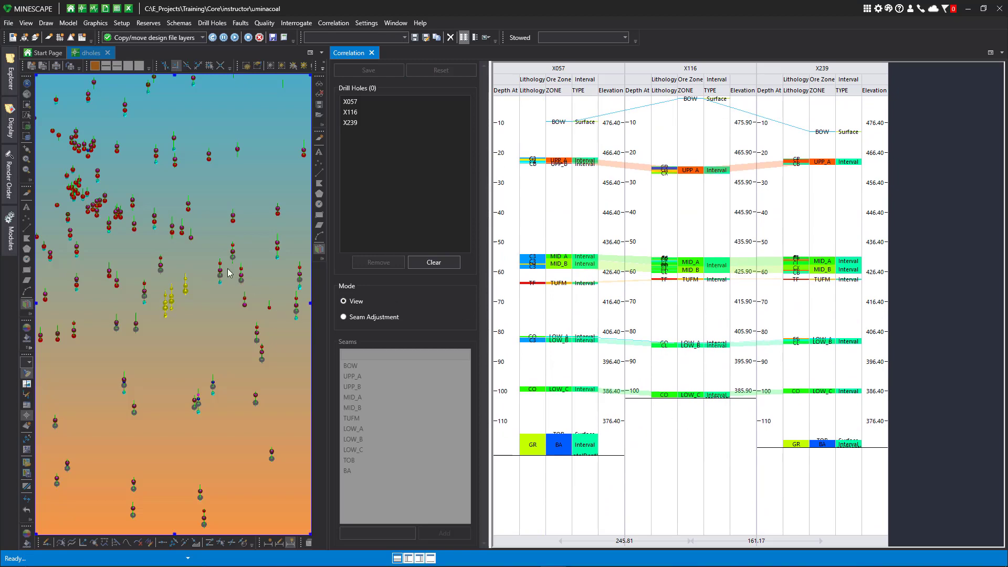
pyautogui.click(216, 287)
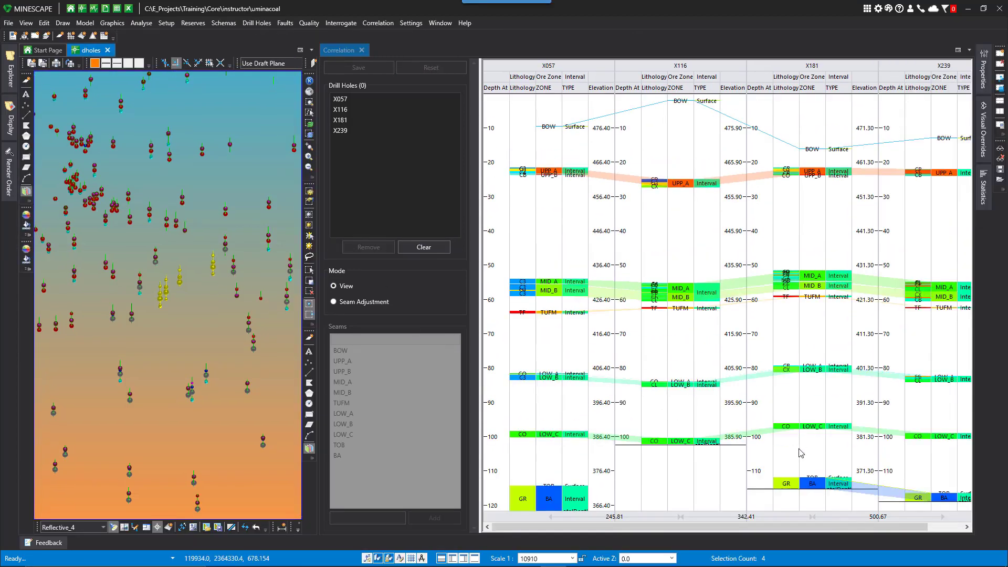
pyautogui.moveTo(740, 528); pyautogui.dragTo(630, 511)
pyautogui.scroll(1, 714, 308)
pyautogui.scroll(3, 679, 287)
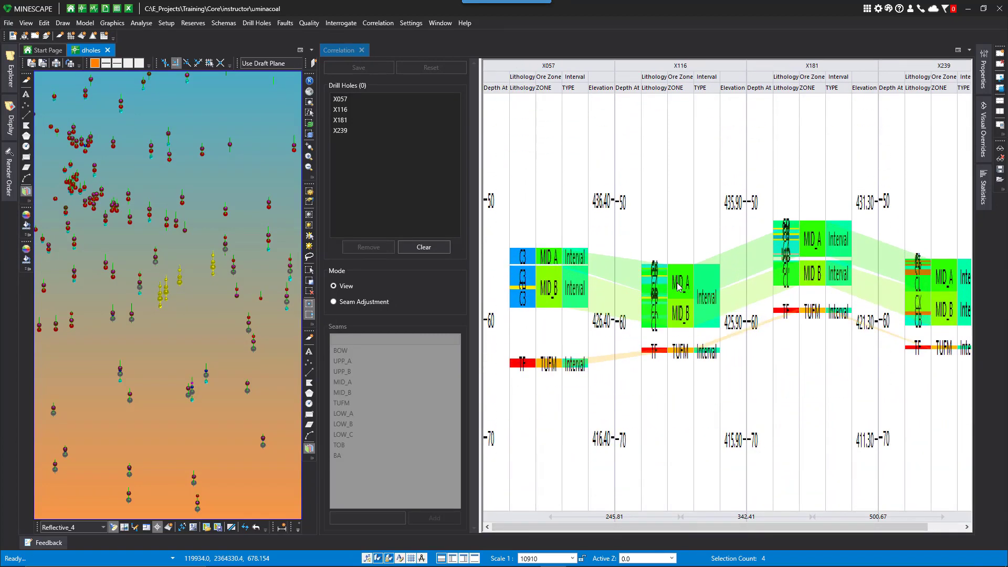
pyautogui.scroll(-1, 678, 331)
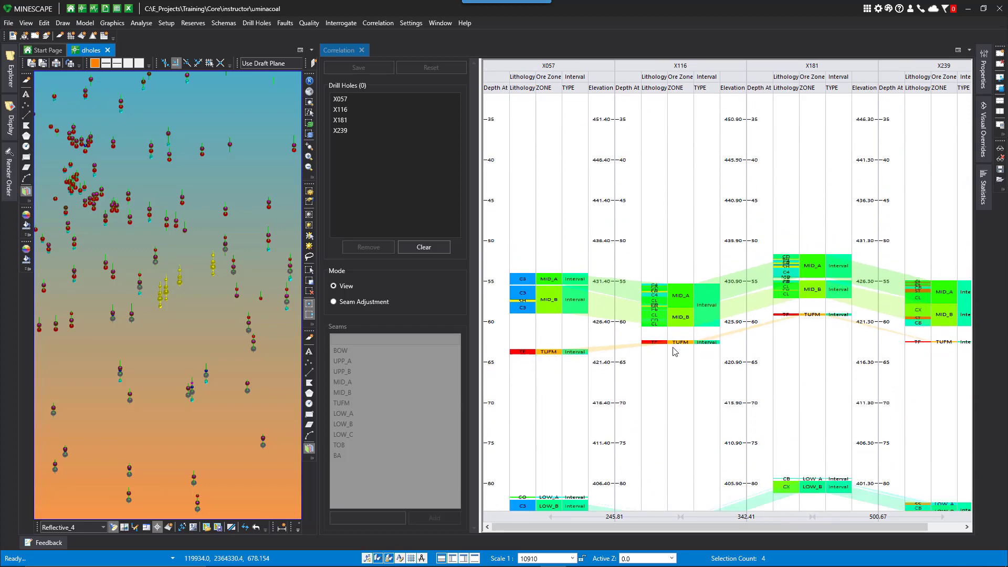
pyautogui.scroll(-5, 678, 420)
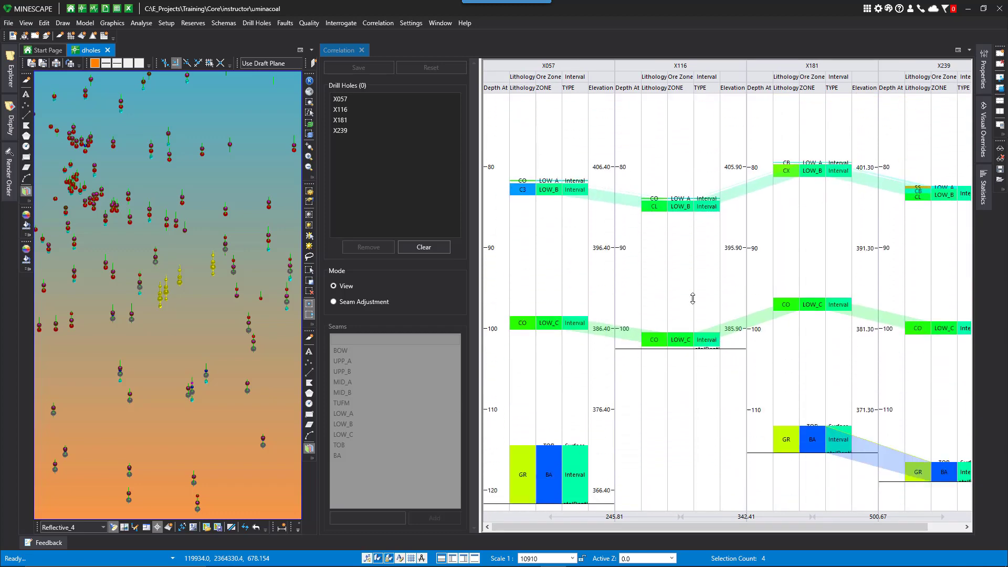
pyautogui.scroll(1, 688, 269)
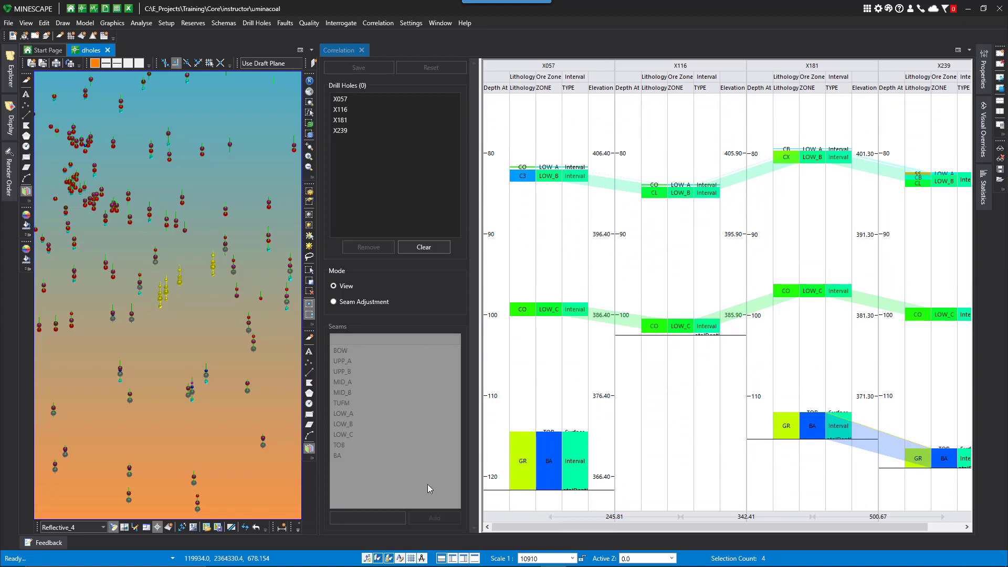
pyautogui.click(334, 303)
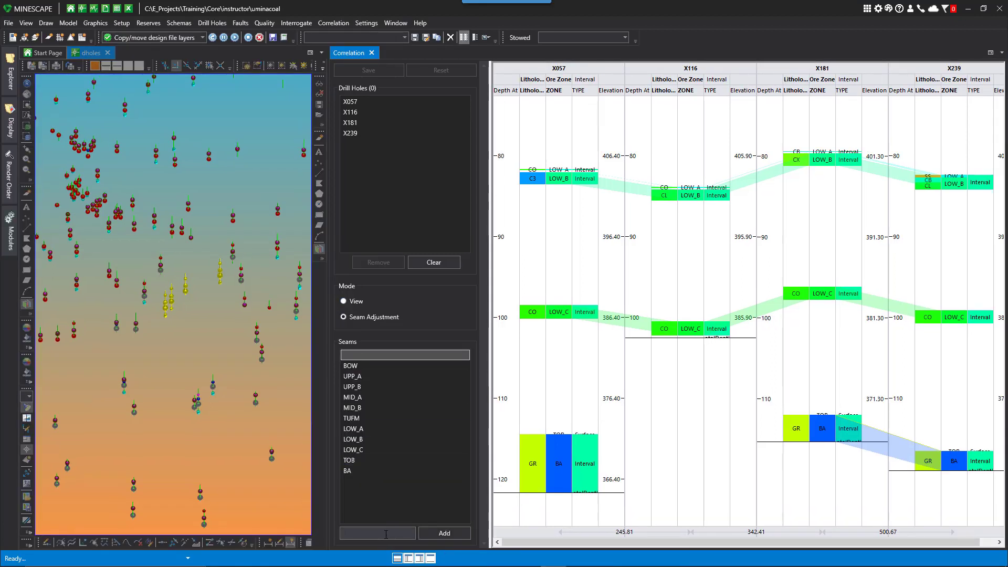
# - Add a JDS seam and assign the BA intervals of X057, X181 and X239 to it
pyautogui.click(443, 532)
pyautogui.click(350, 482)
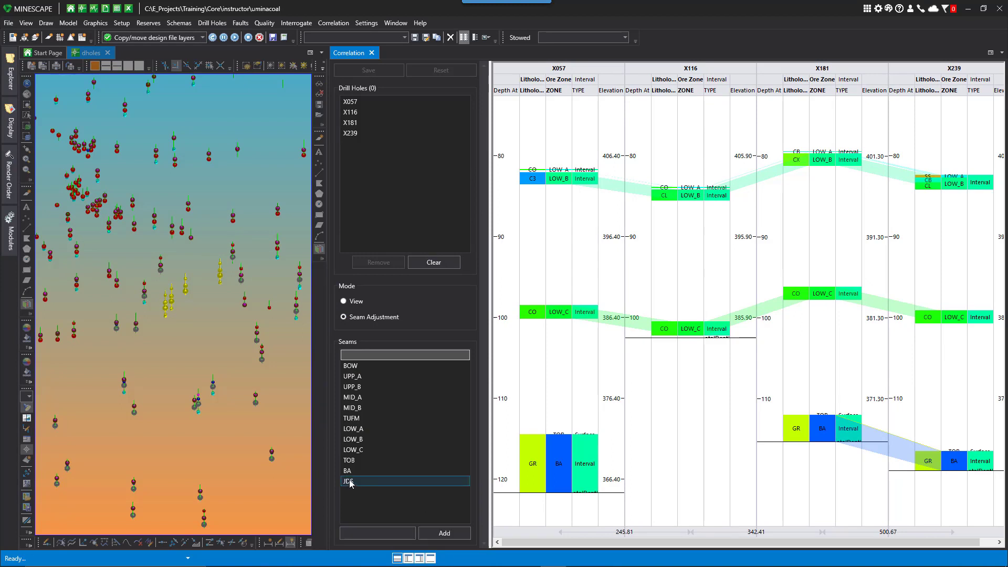
pyautogui.click(349, 482)
pyautogui.click(544, 479)
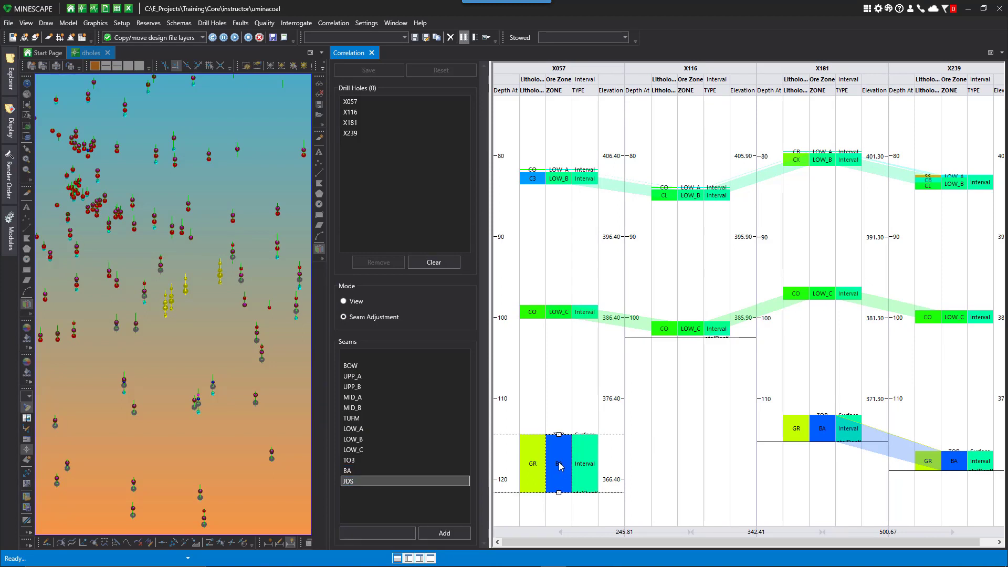
pyautogui.click(822, 430)
pyautogui.click(822, 432)
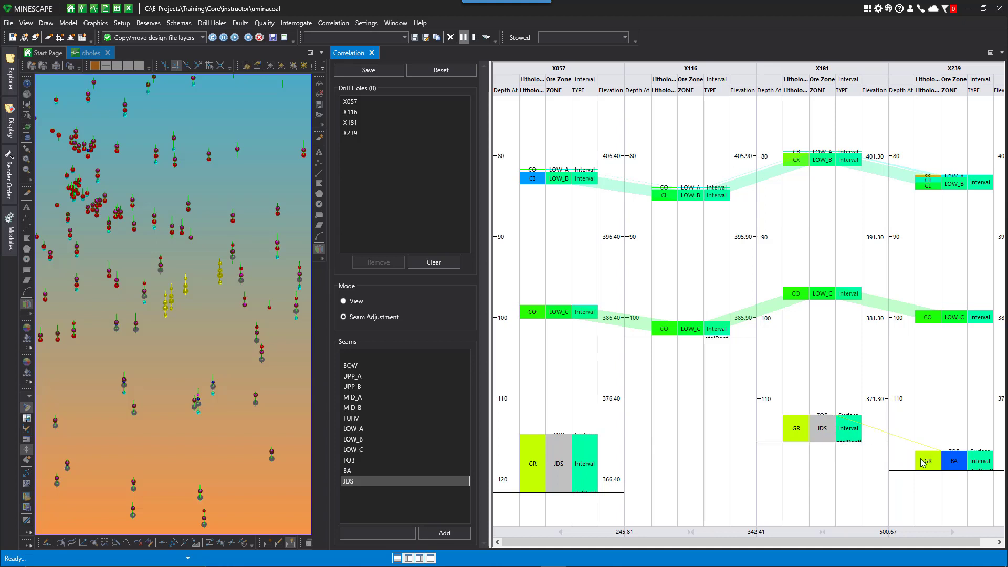
pyautogui.click(949, 465)
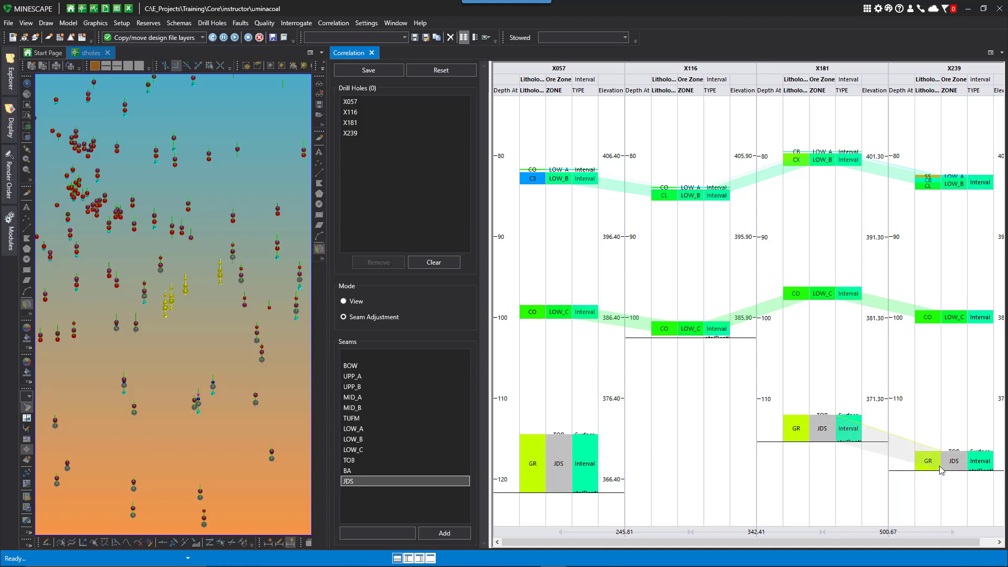
# - Raise the tops of the JDS intervals in X181 and X239
pyautogui.click(829, 423)
pyautogui.moveTo(823, 415); pyautogui.dragTo(823, 407)
pyautogui.click(955, 455)
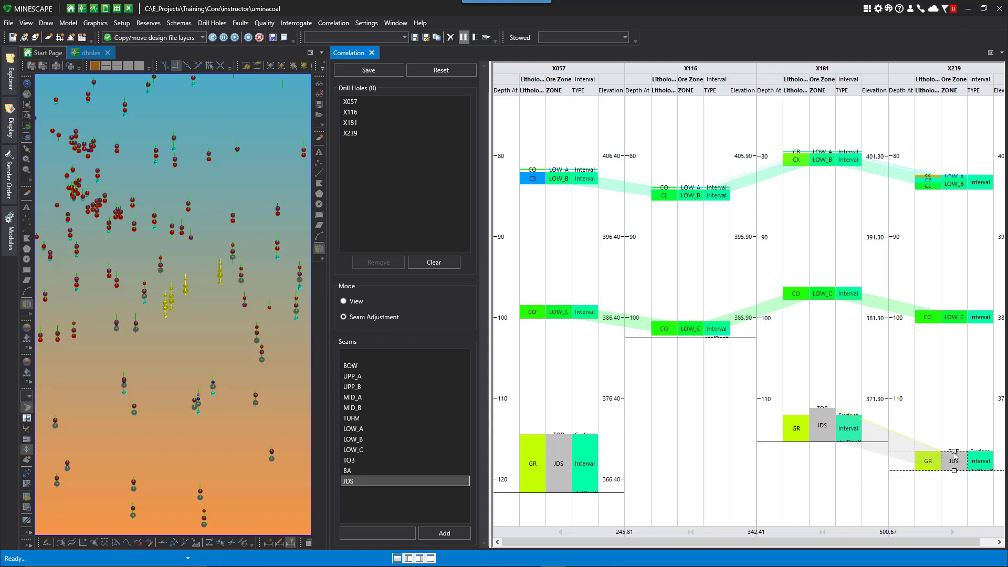
pyautogui.moveTo(955, 454); pyautogui.dragTo(949, 444)
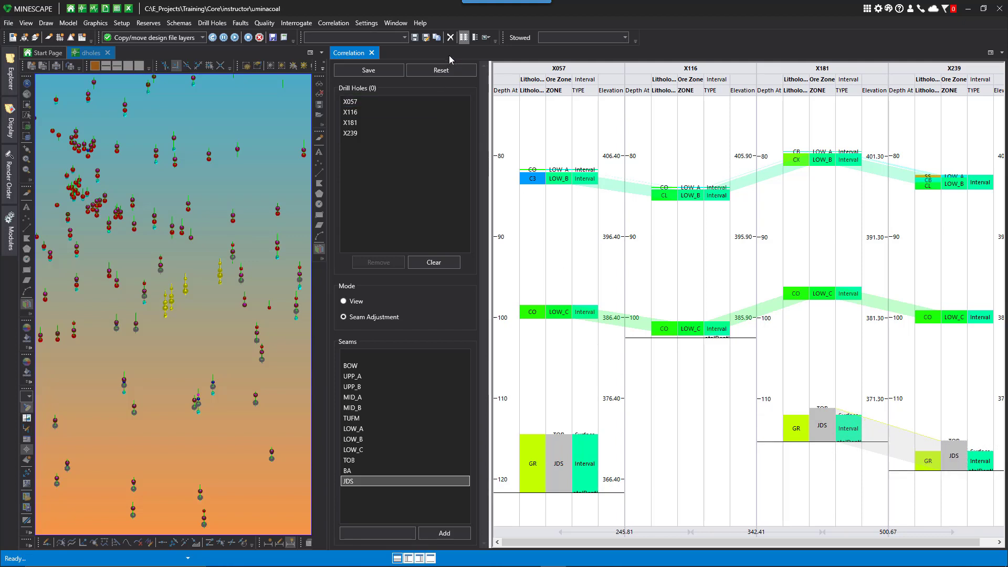
pyautogui.click(439, 71)
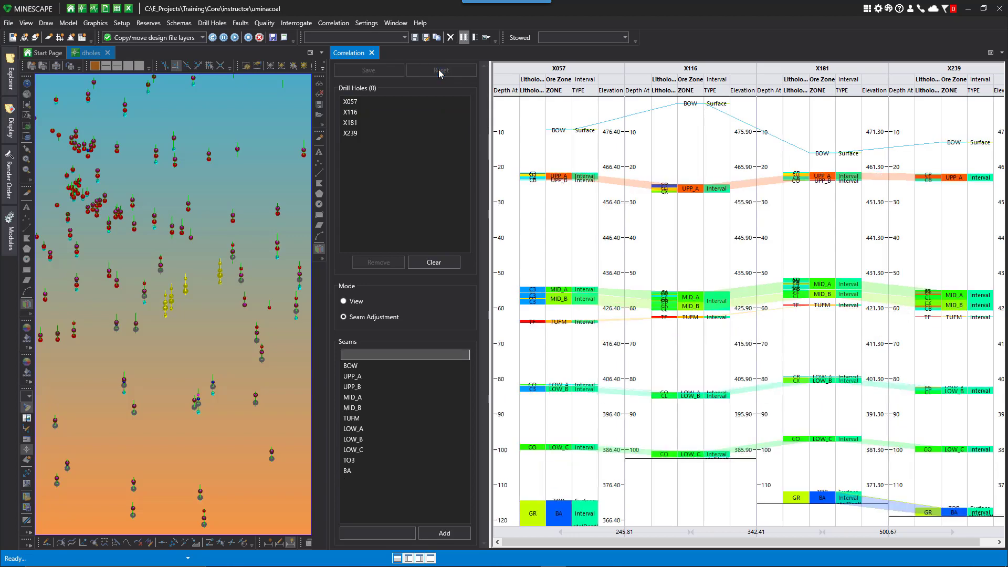
# - Close the Correlation tab, box-select the central holes and build a new correlation from them
pyautogui.click(372, 53)
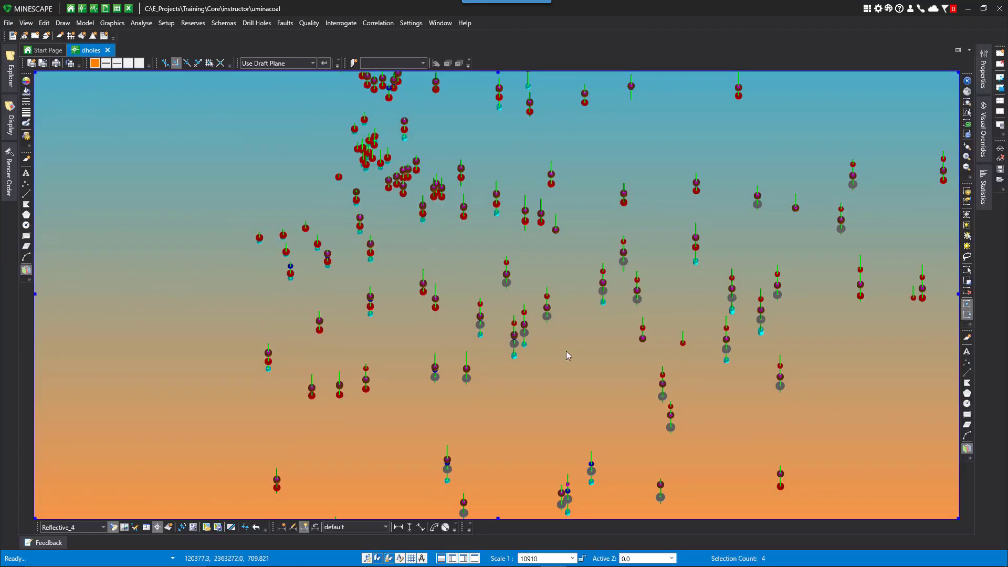
pyautogui.moveTo(501, 357); pyautogui.dragTo(609, 286)
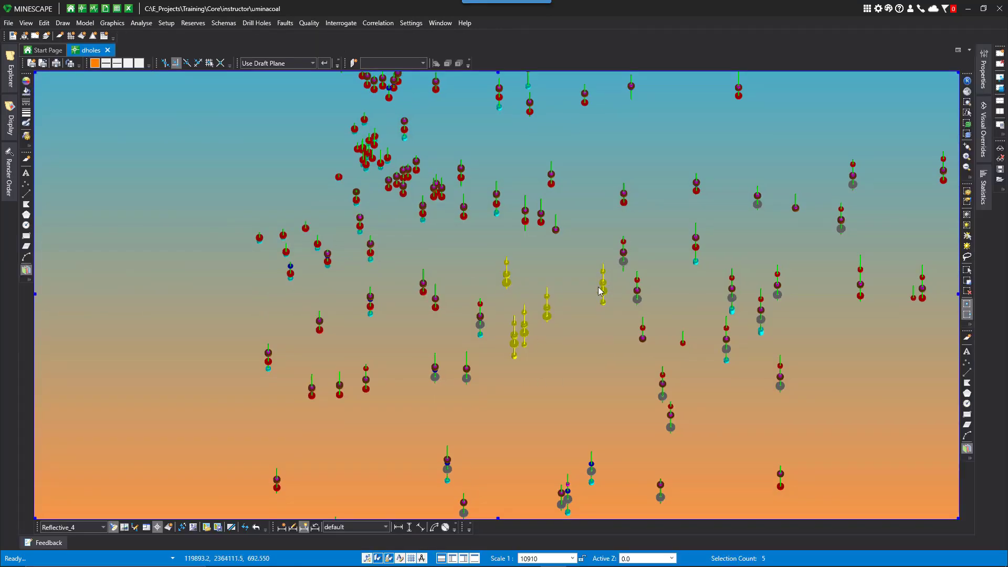
pyautogui.moveTo(504, 340); pyautogui.dragTo(605, 288)
pyautogui.click(379, 24)
pyautogui.click(389, 37)
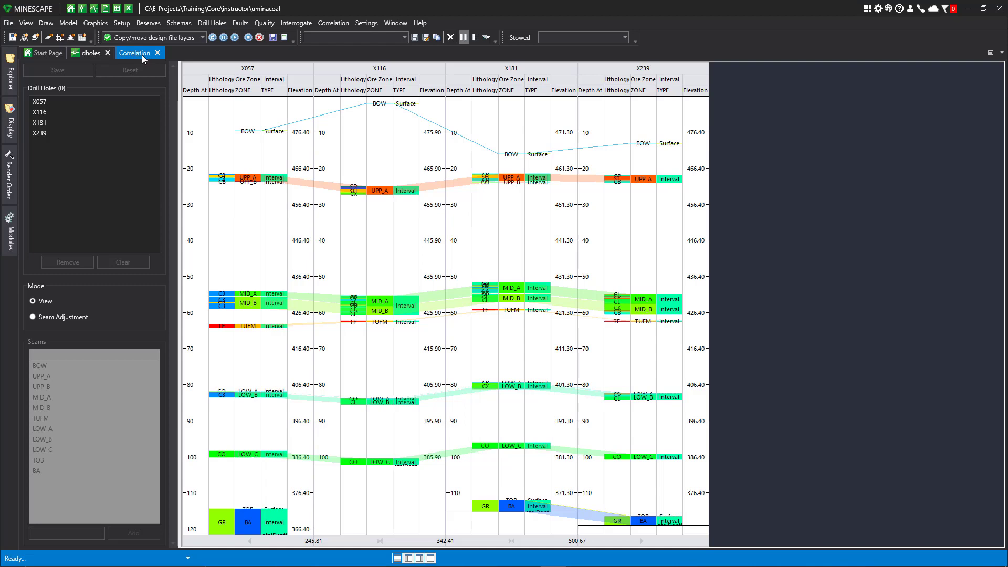
pyautogui.hotkey('ctrl', 'Tab')
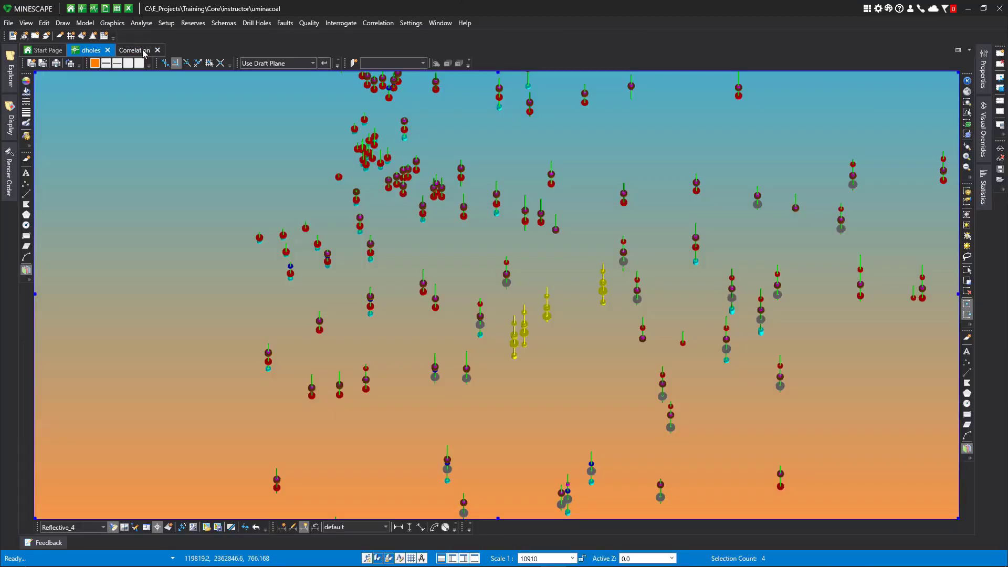
pyautogui.hotkey('ctrl', 'Tab')
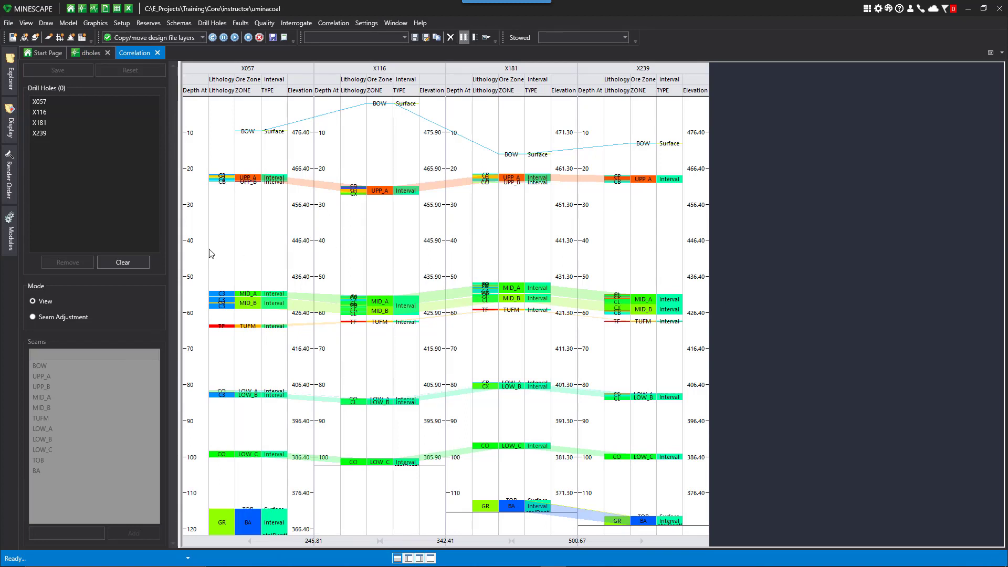
pyautogui.rightClick(255, 223)
# - In Log View Properties, set the ZONE column's text font size to 10
pyautogui.click(288, 230)
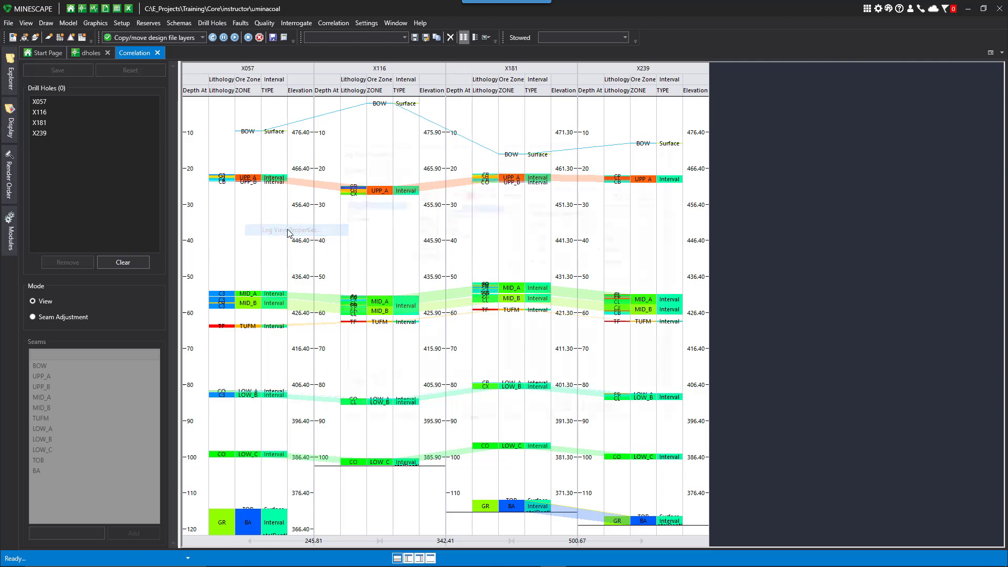
pyautogui.moveTo(490, 147); pyautogui.dragTo(508, 139)
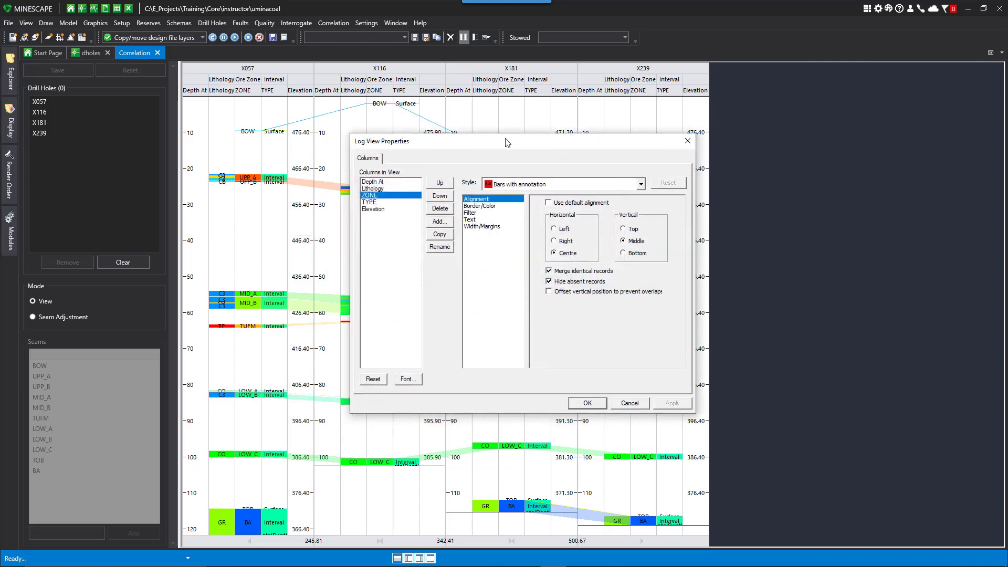
pyautogui.click(385, 182)
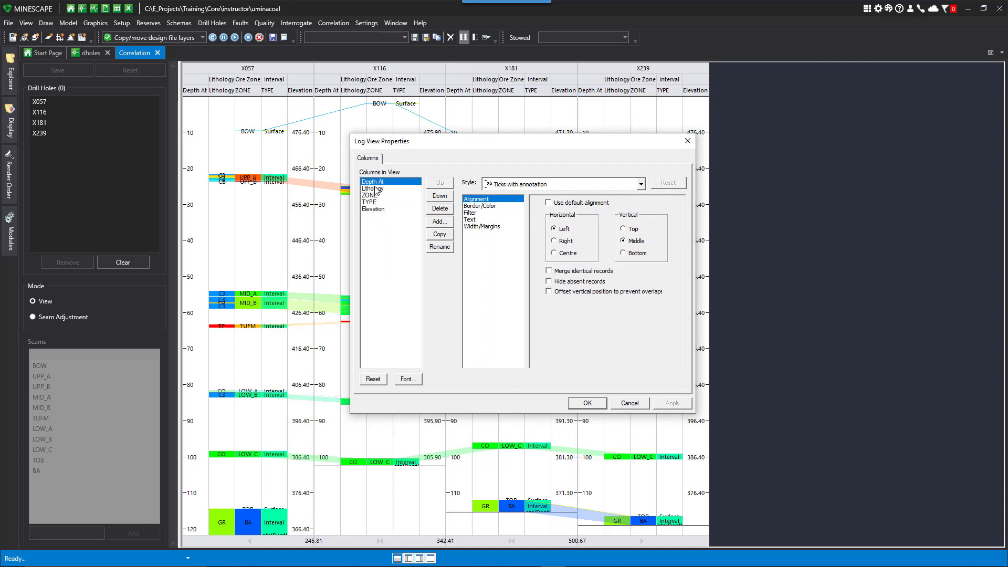
pyautogui.click(378, 209)
pyautogui.click(377, 196)
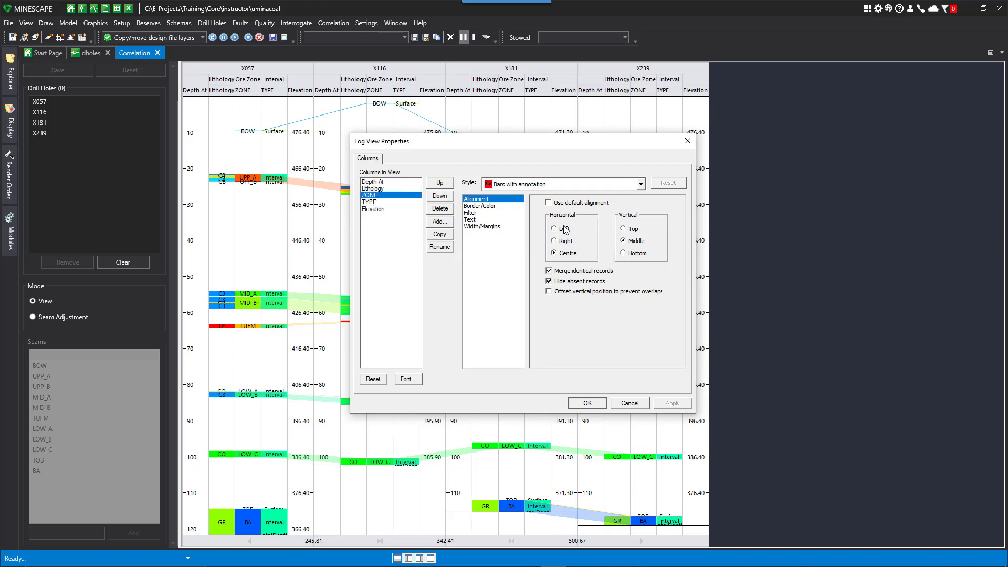
pyautogui.click(479, 220)
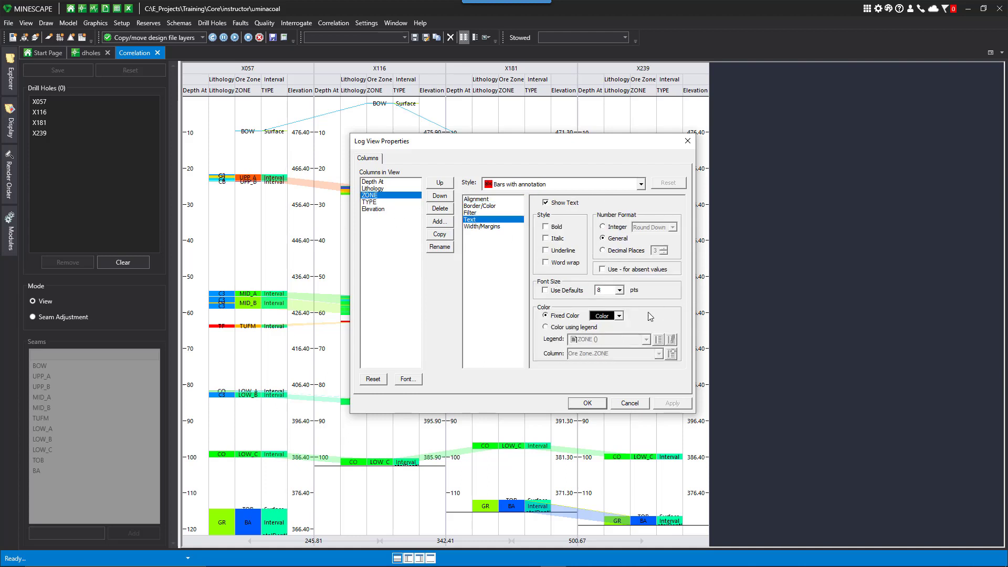
pyautogui.write('10')
pyautogui.click(590, 406)
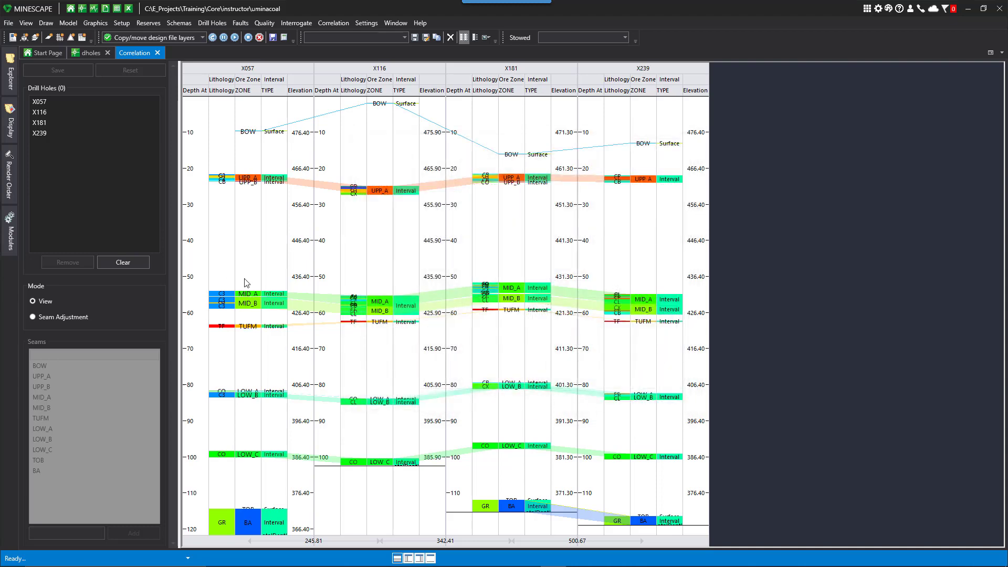
# - Preview the correlation panel as a printed page, then close the preview
pyautogui.rightClick(249, 251)
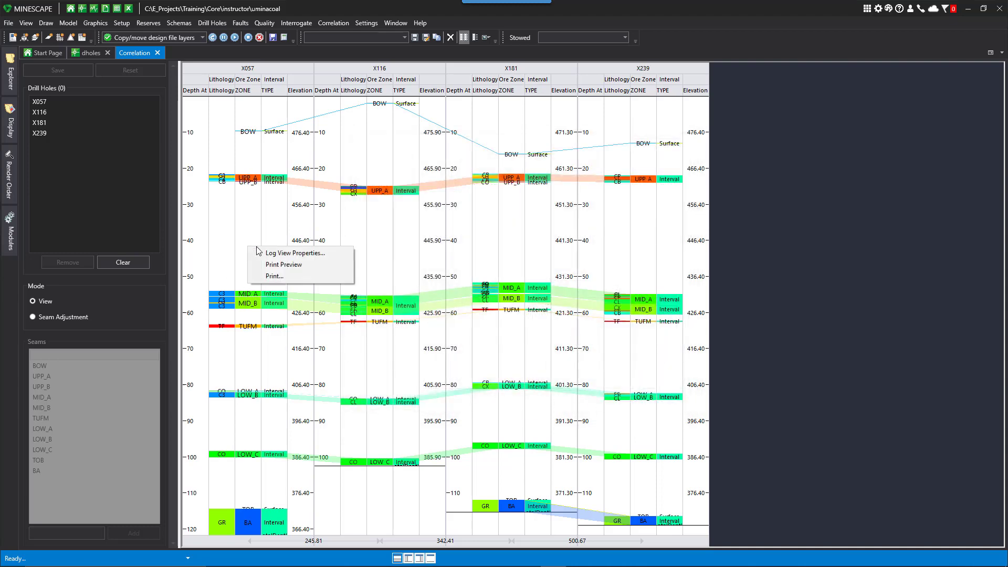
pyautogui.click(283, 265)
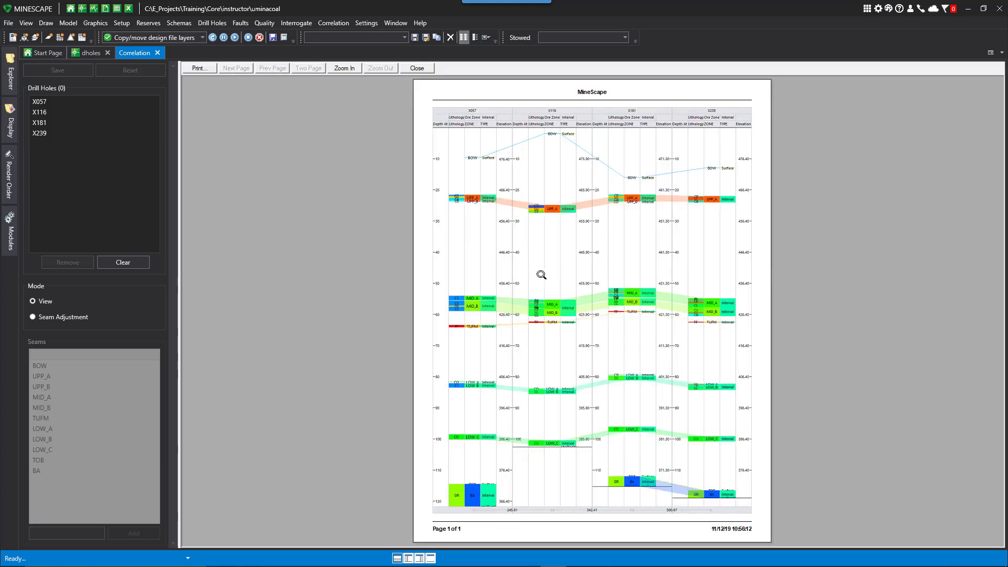
pyautogui.click(417, 69)
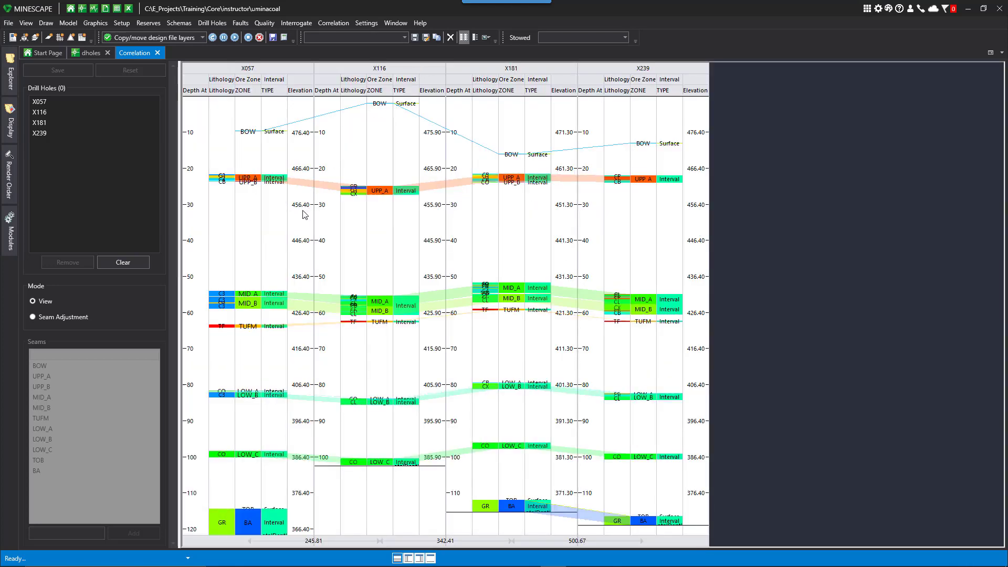